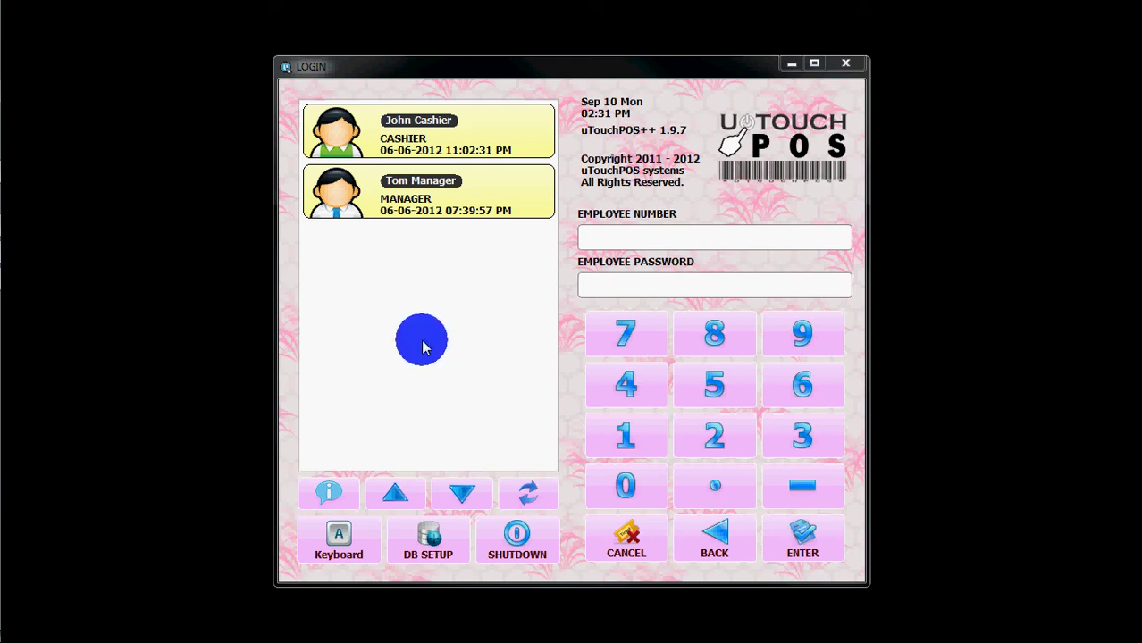
Step: Log in with the manager's employee number and password, declining the weak-password change
left_click(604, 236)
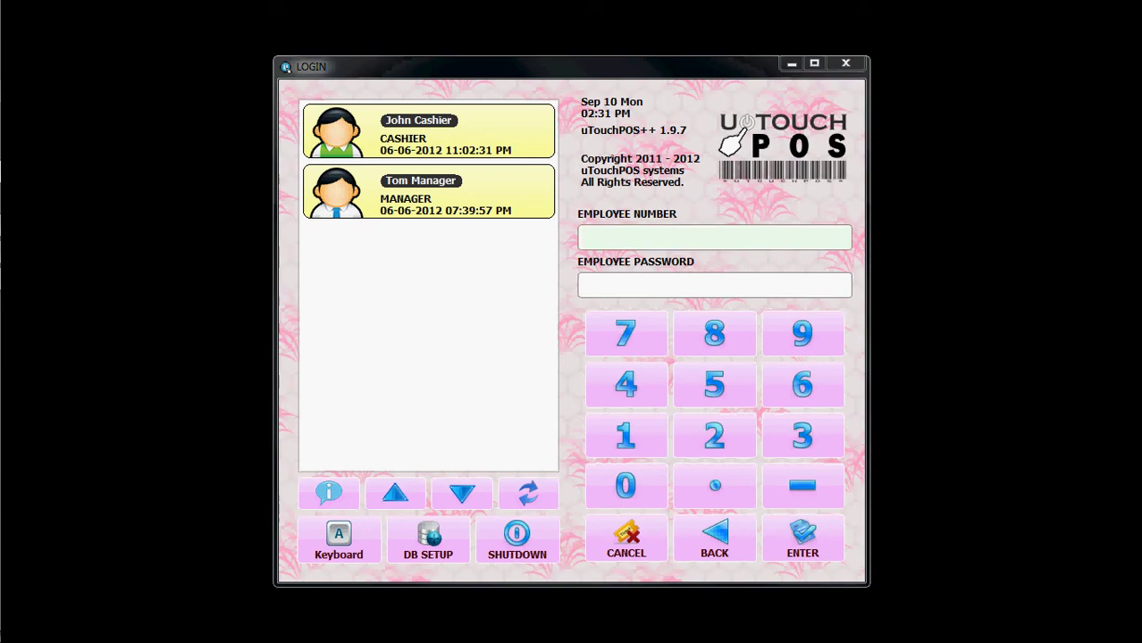
left_click(642, 237)
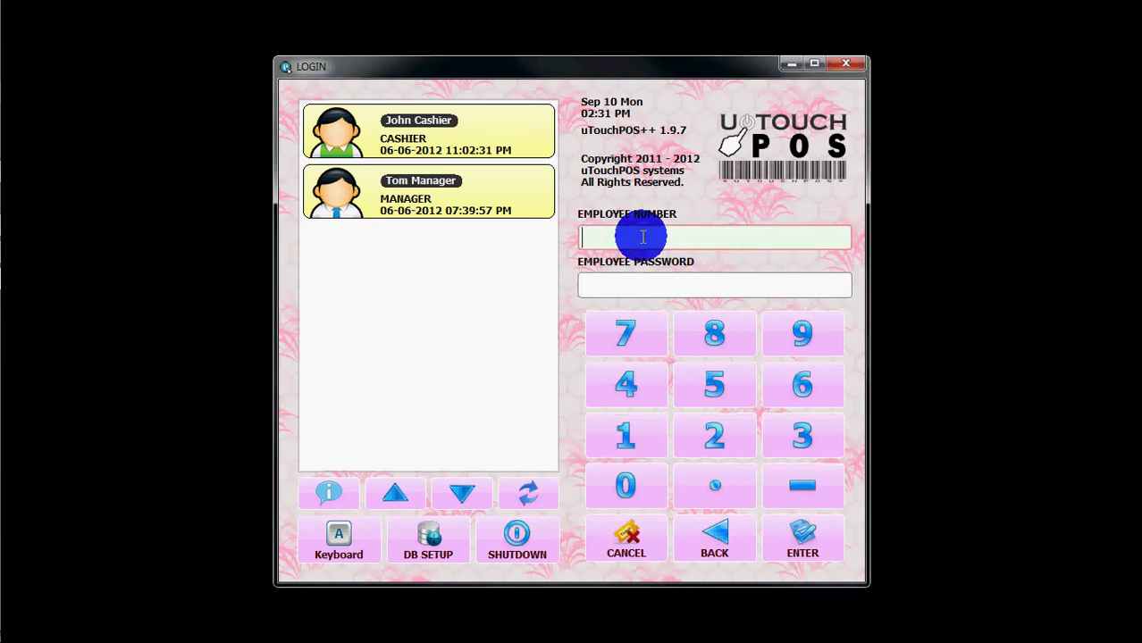
type("1")
key("Tab")
type("1")
key("Return")
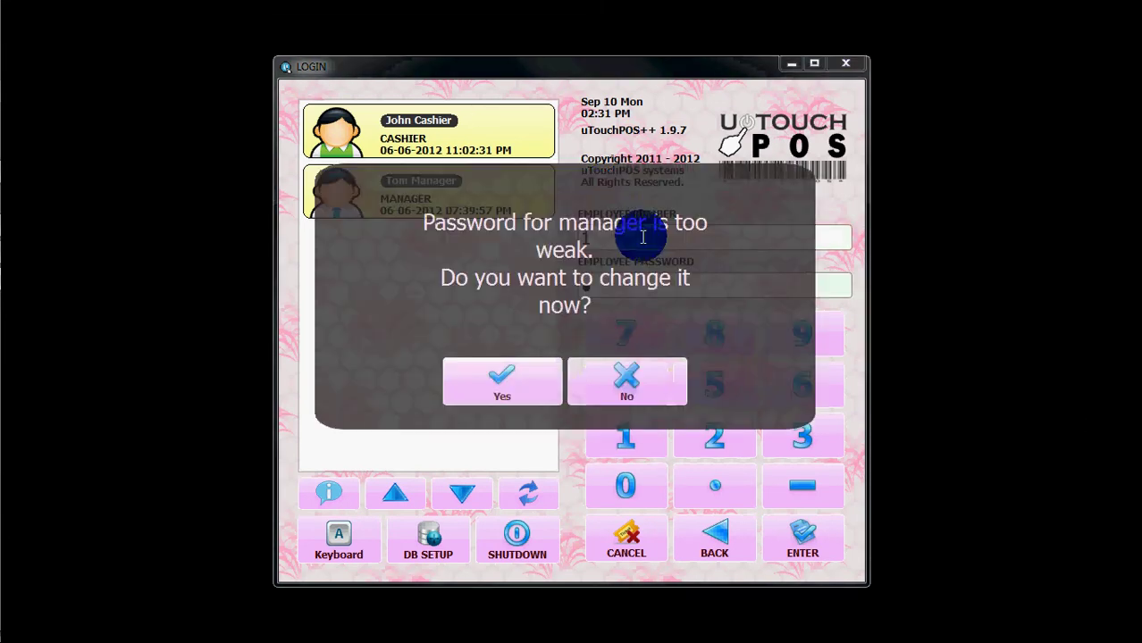
left_click(613, 378)
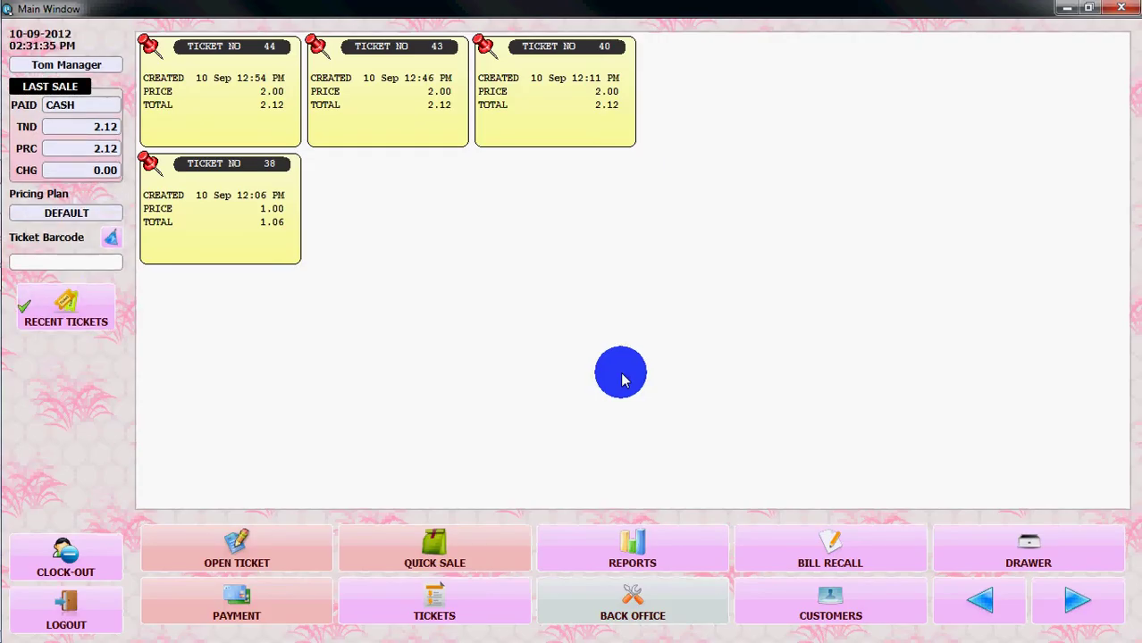
Step: Enter the Back Office after confirming manager permission with the employee code and password
left_click(597, 613)
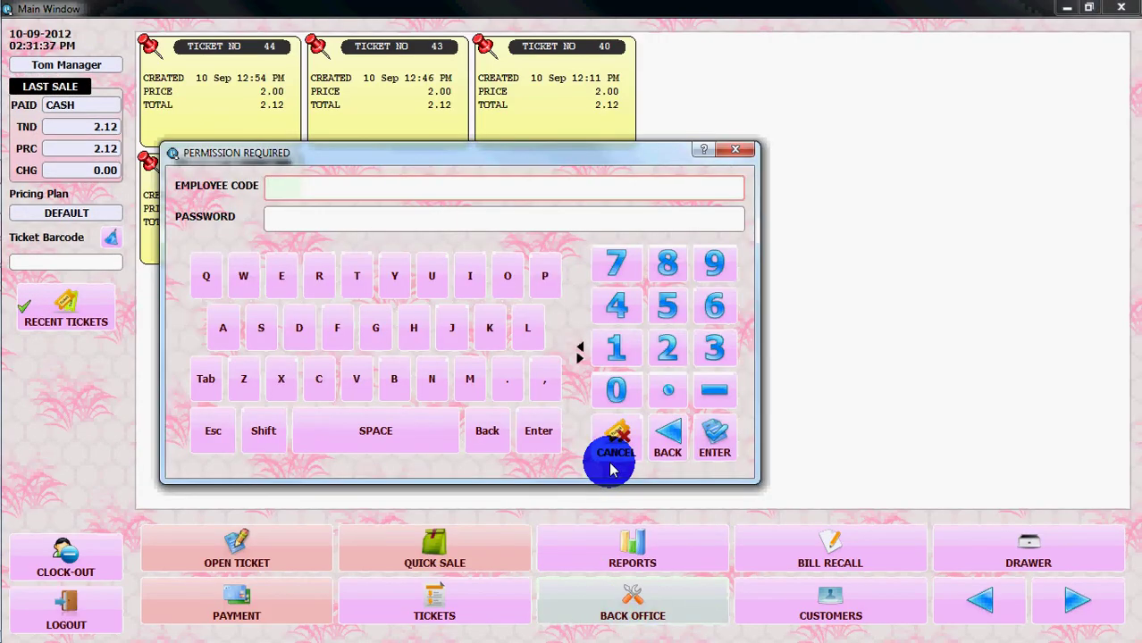
type("1")
key("Tab")
type("1")
key("Return")
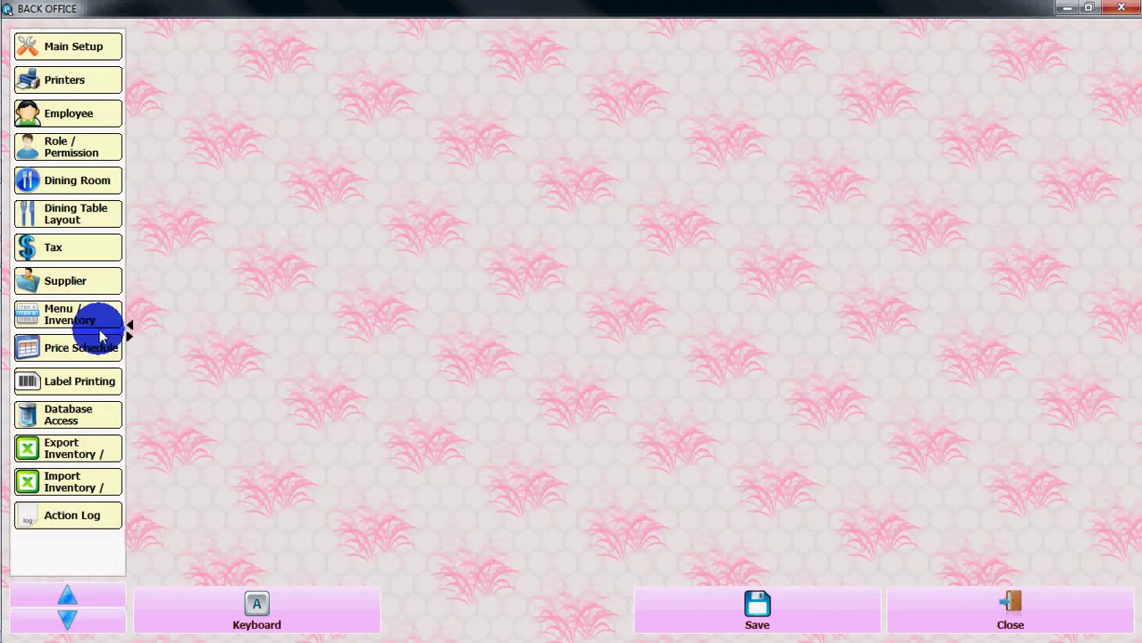
Step: Open Menu / Inventory, browse the Category and Group lists, and return to Category
left_click(71, 318)
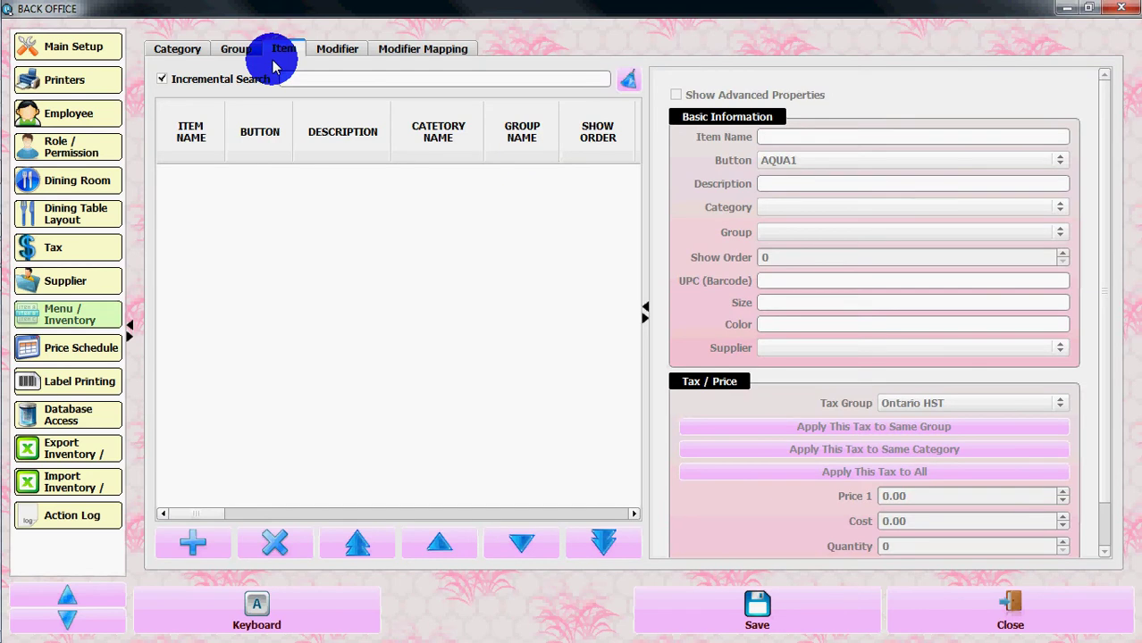
left_click(179, 51)
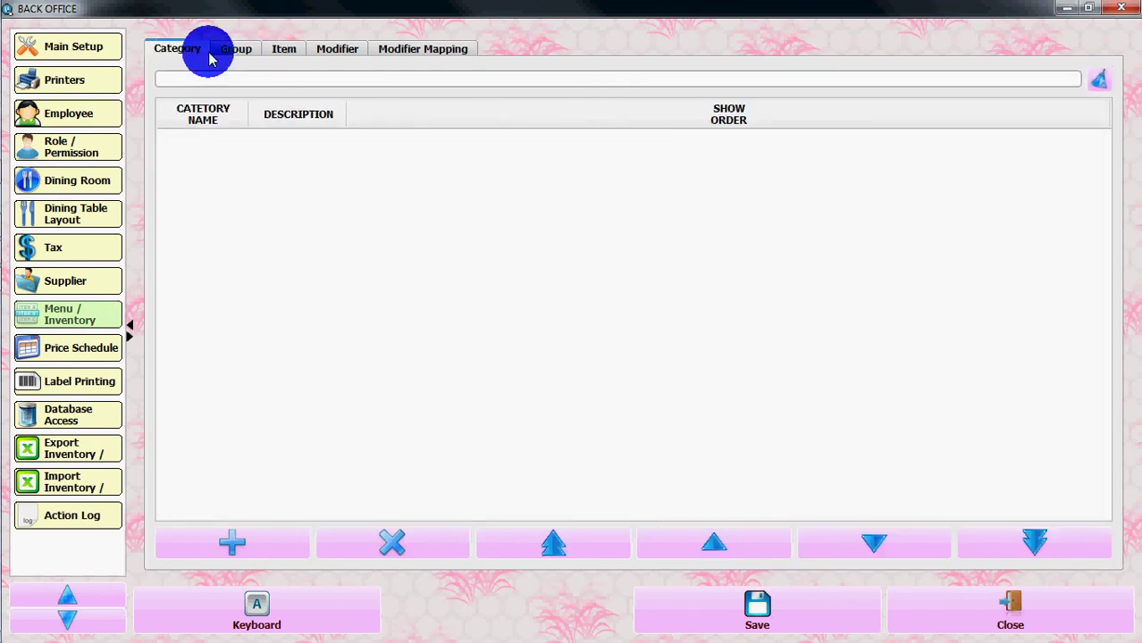
left_click(234, 50)
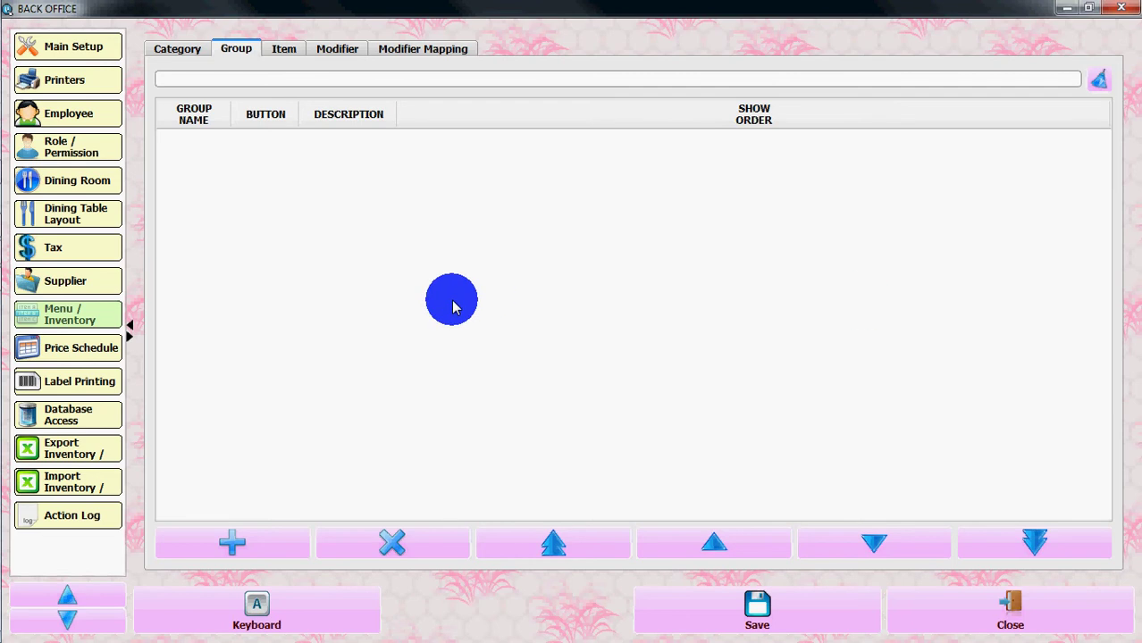
left_click(175, 50)
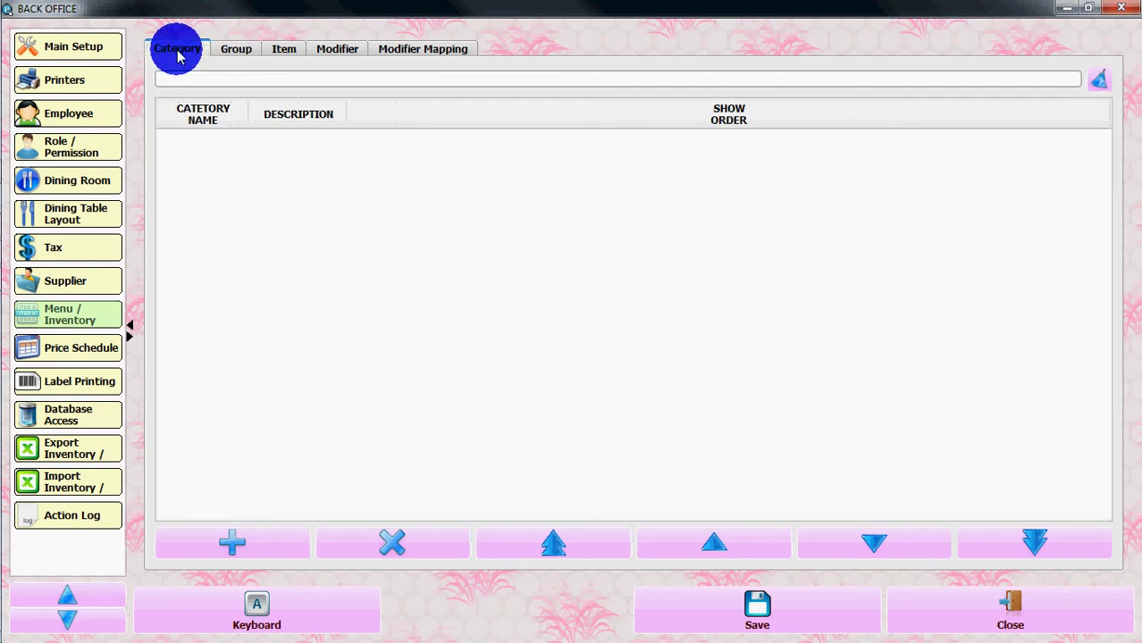
Step: Add and save category 'Test Category' with description 'Test category Description' and show order 1
left_click(252, 545)
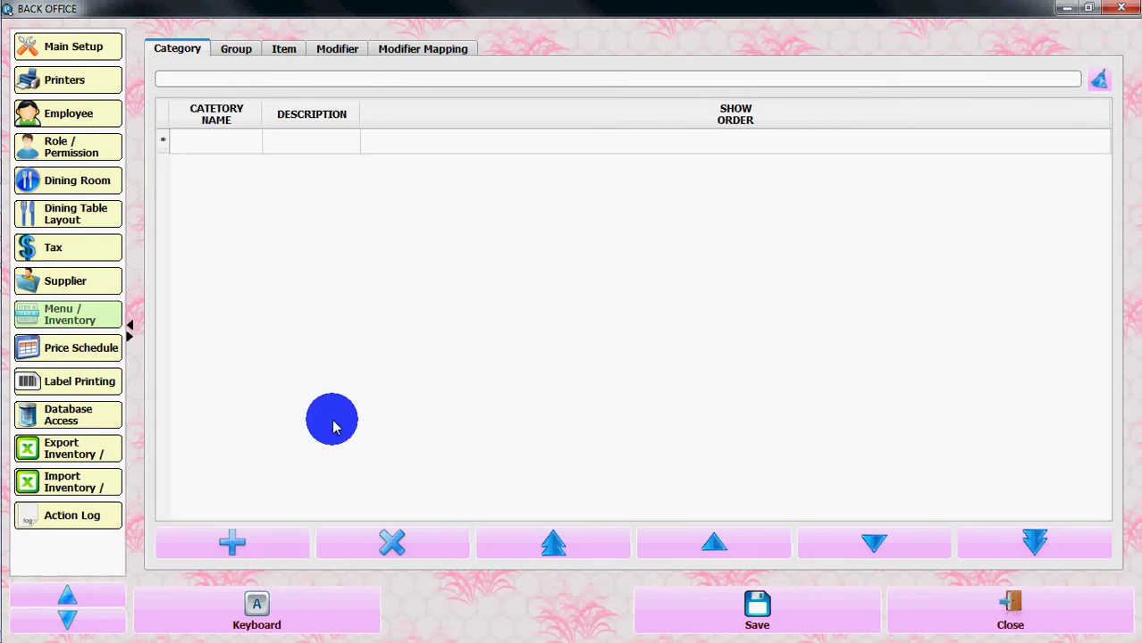
left_click(239, 140)
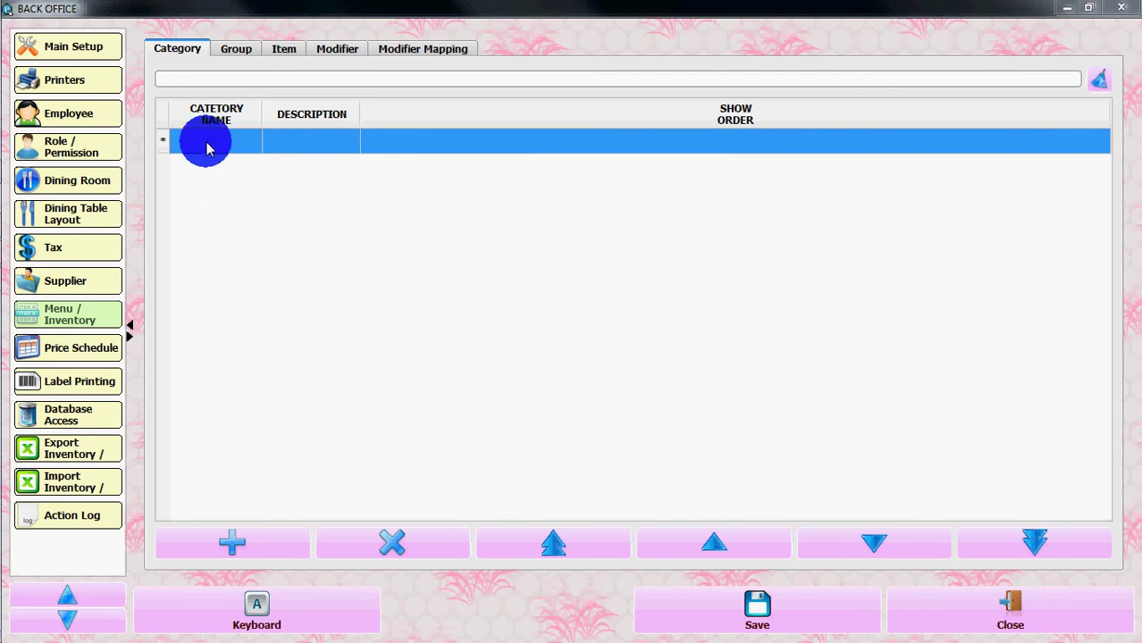
left_click(207, 143)
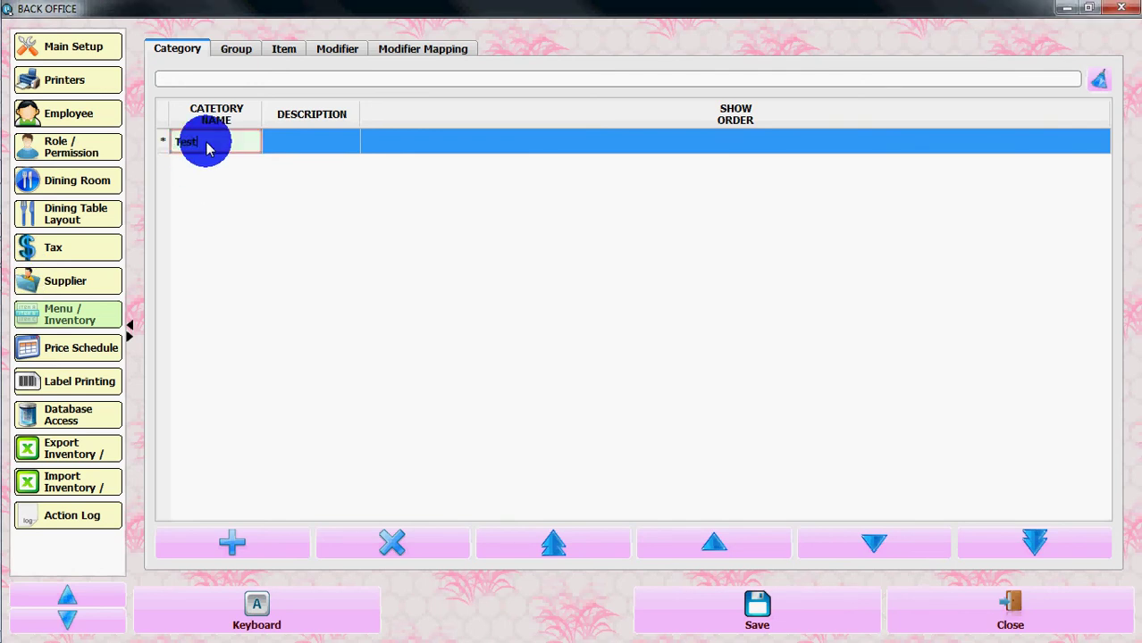
type("Test Category")
left_click(313, 149)
left_click(313, 149)
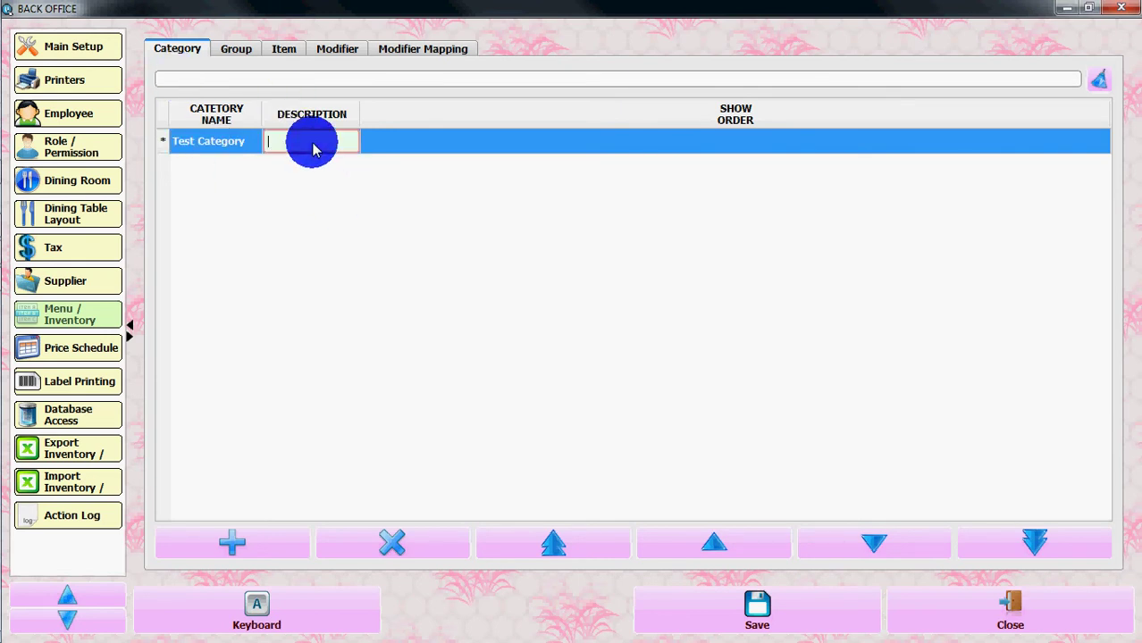
type("Test category Des")
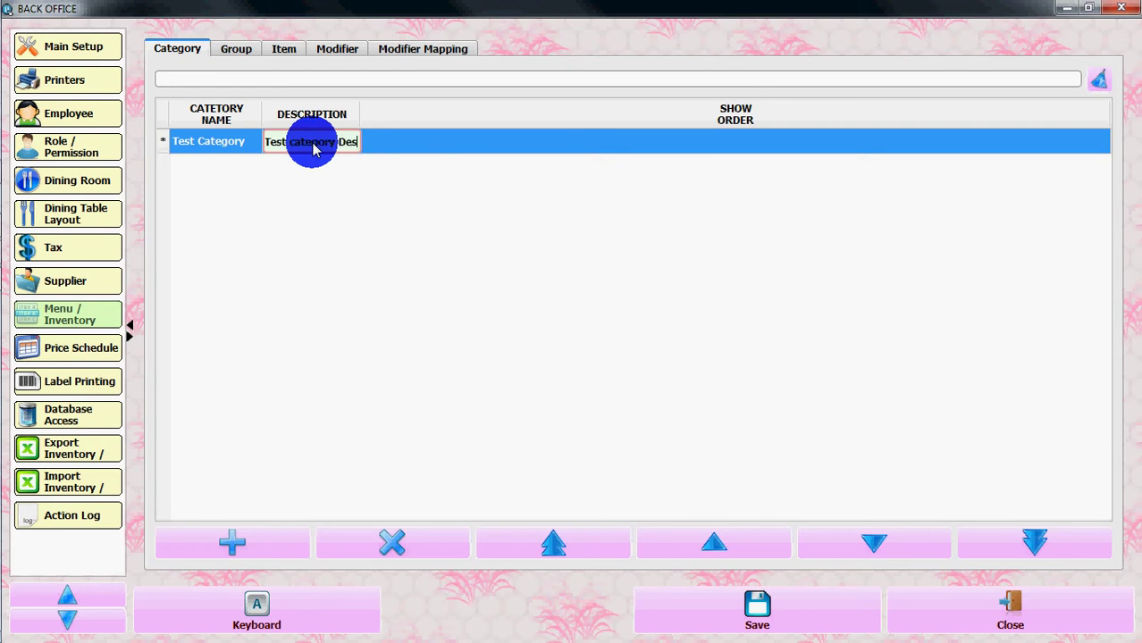
type("cription")
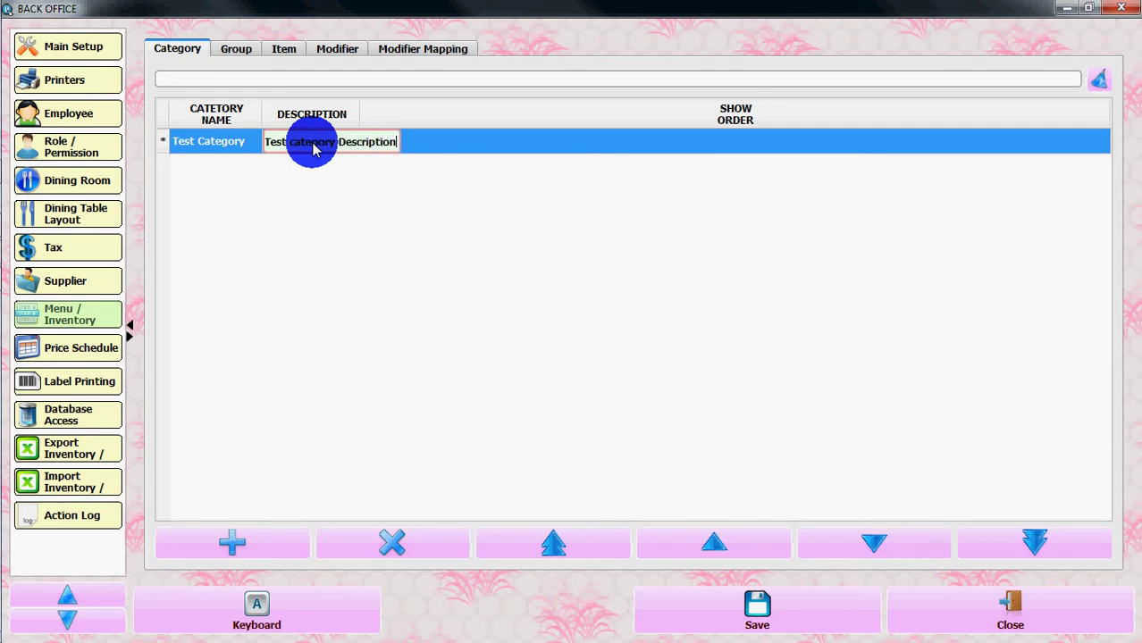
left_click(601, 227)
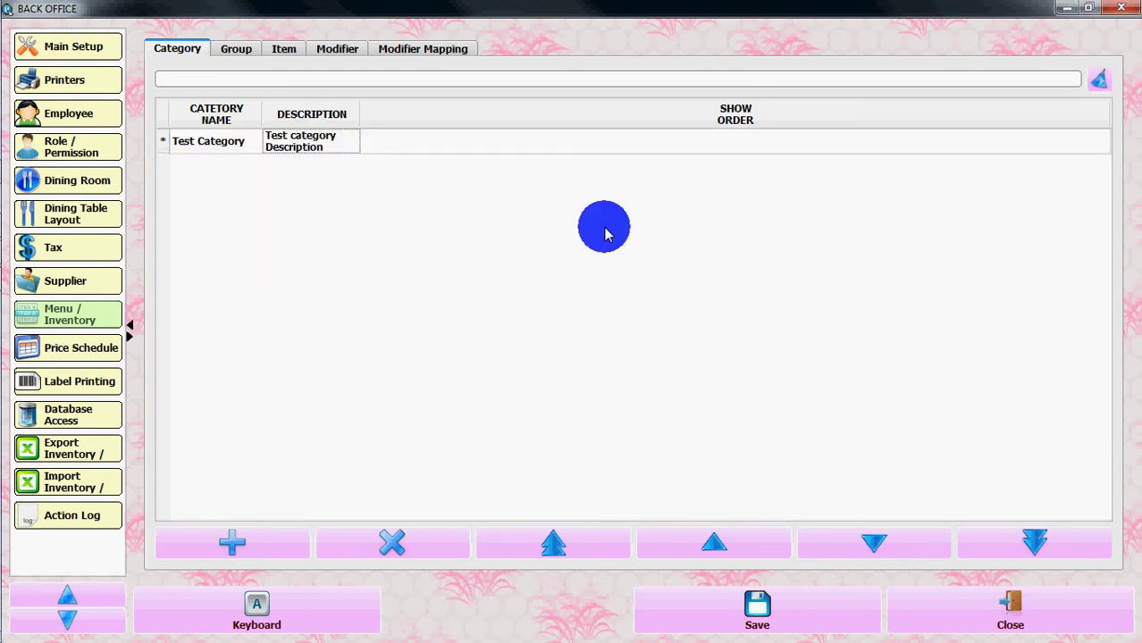
left_click(478, 144)
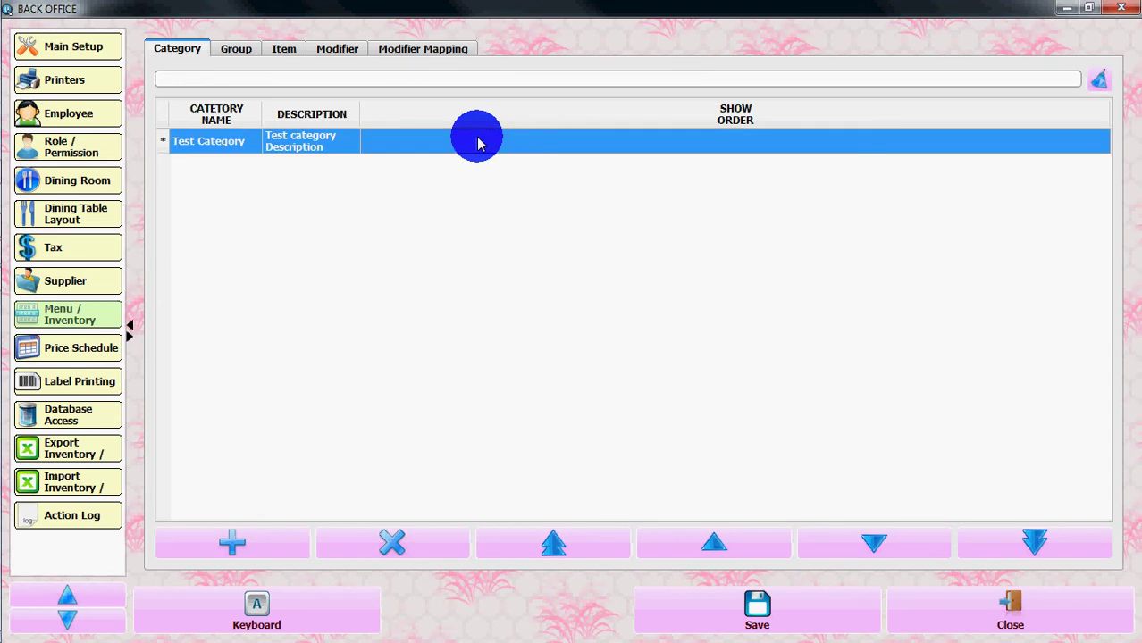
left_click(558, 147)
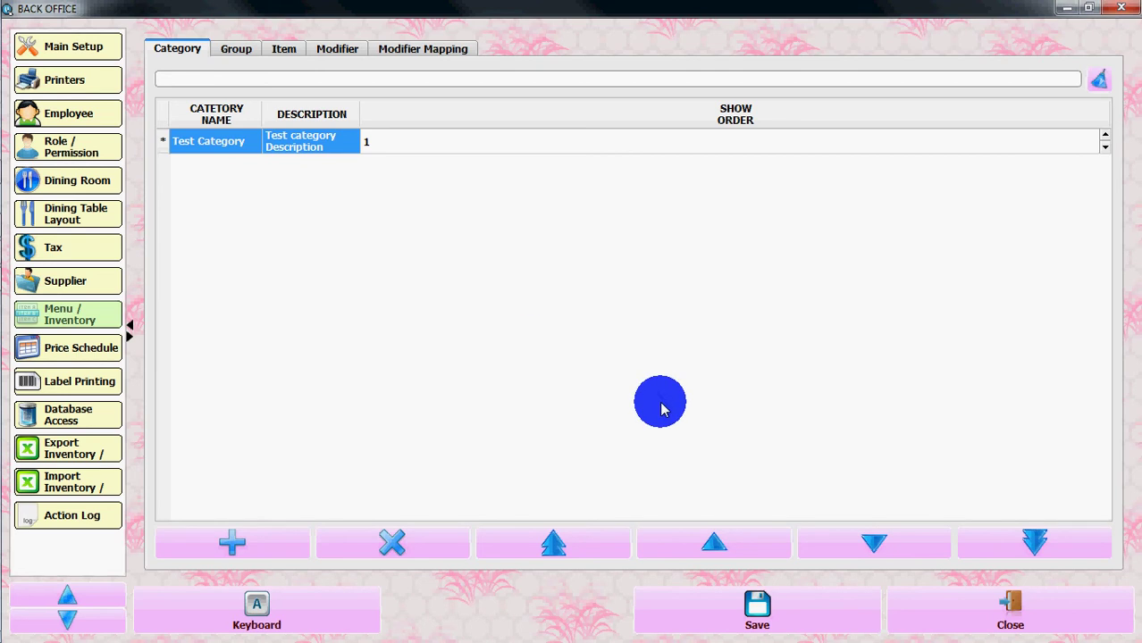
left_click(738, 610)
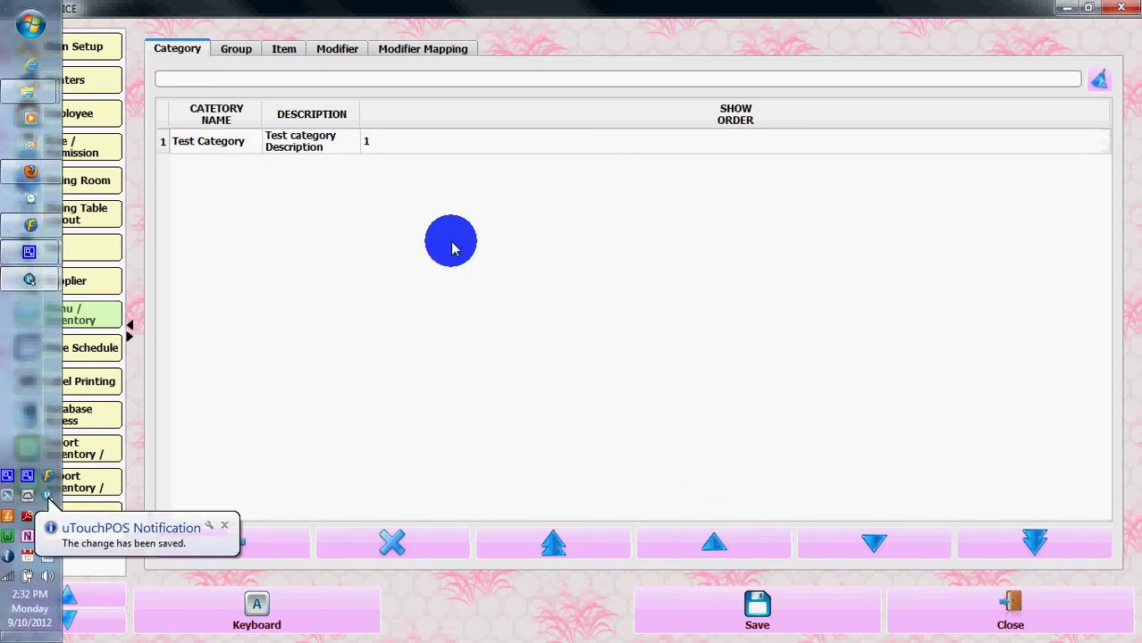
Step: On the Group list, add a group named 'Test Group' with GRAY1 button colour
left_click(236, 50)
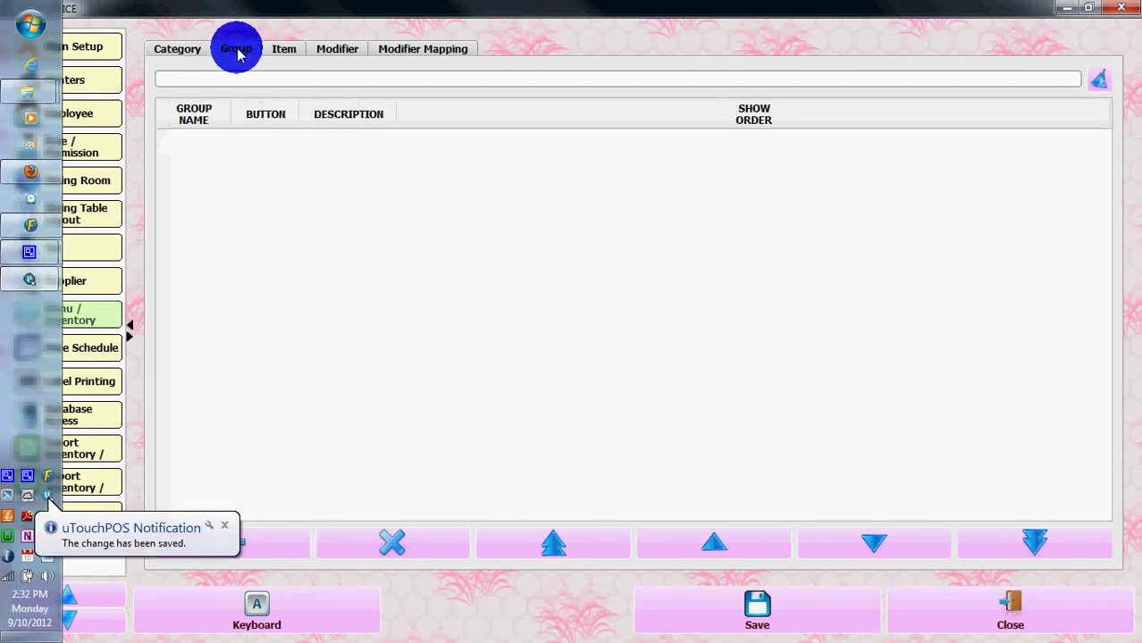
left_click(229, 529)
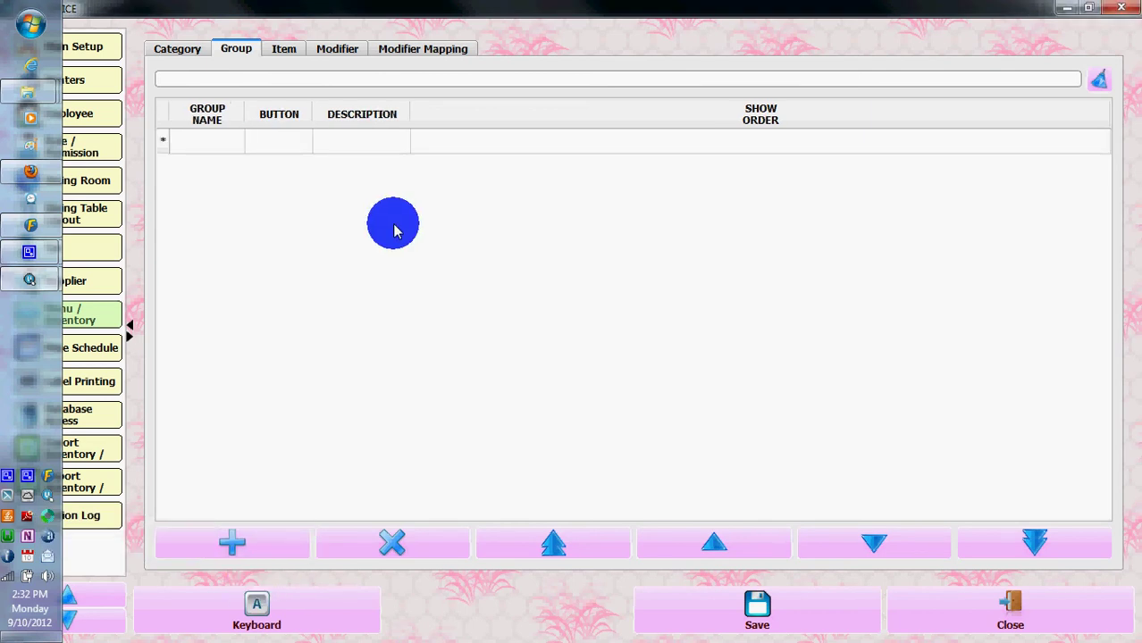
left_click(200, 143)
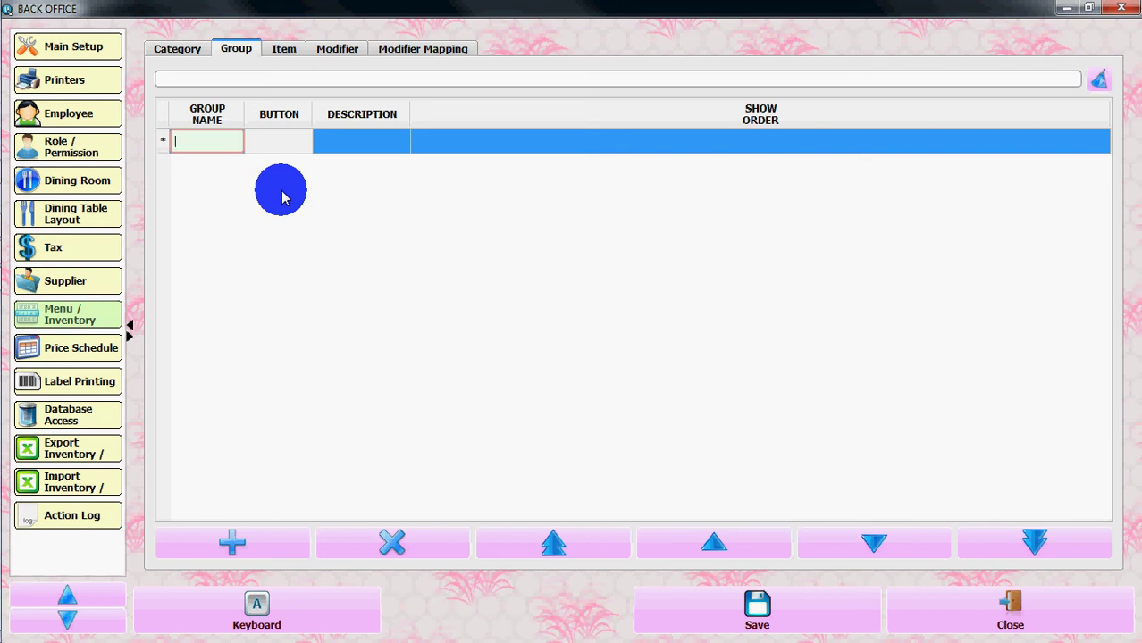
type("Test Group")
left_click(284, 141)
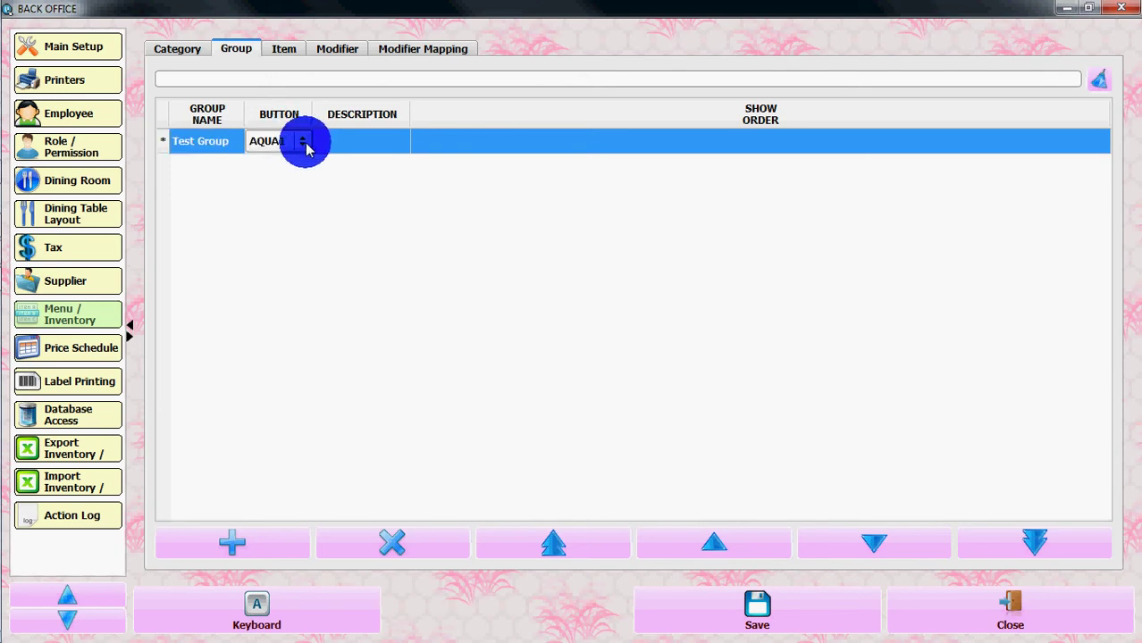
left_click(304, 143)
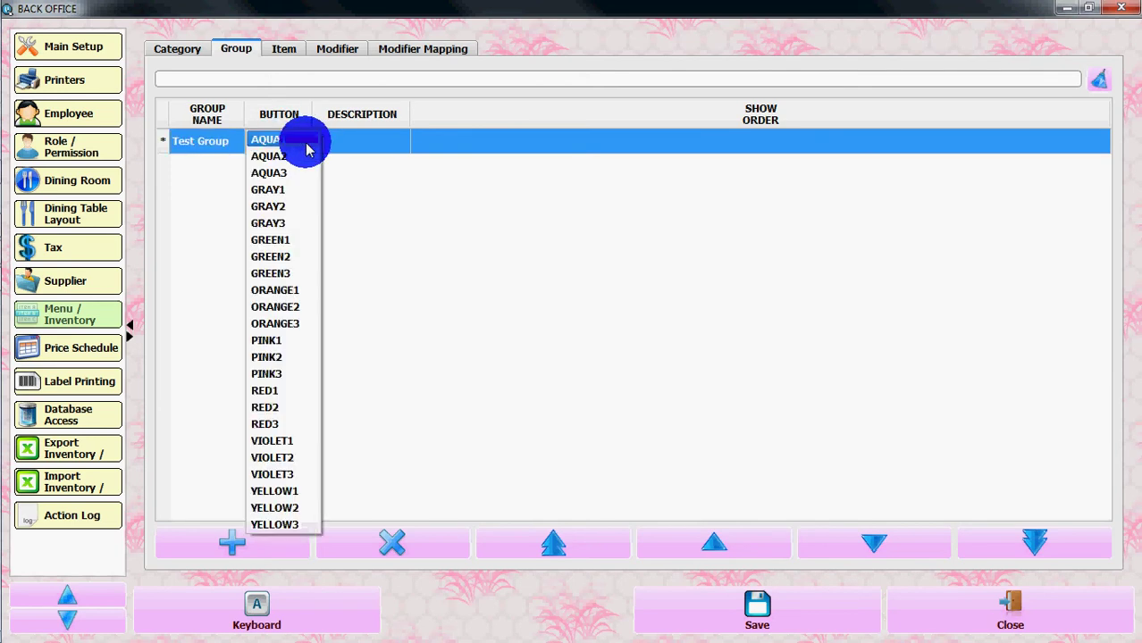
left_click(275, 193)
Step: Give Test Group the description 'Description' and show order 1, then save it
left_click(365, 146)
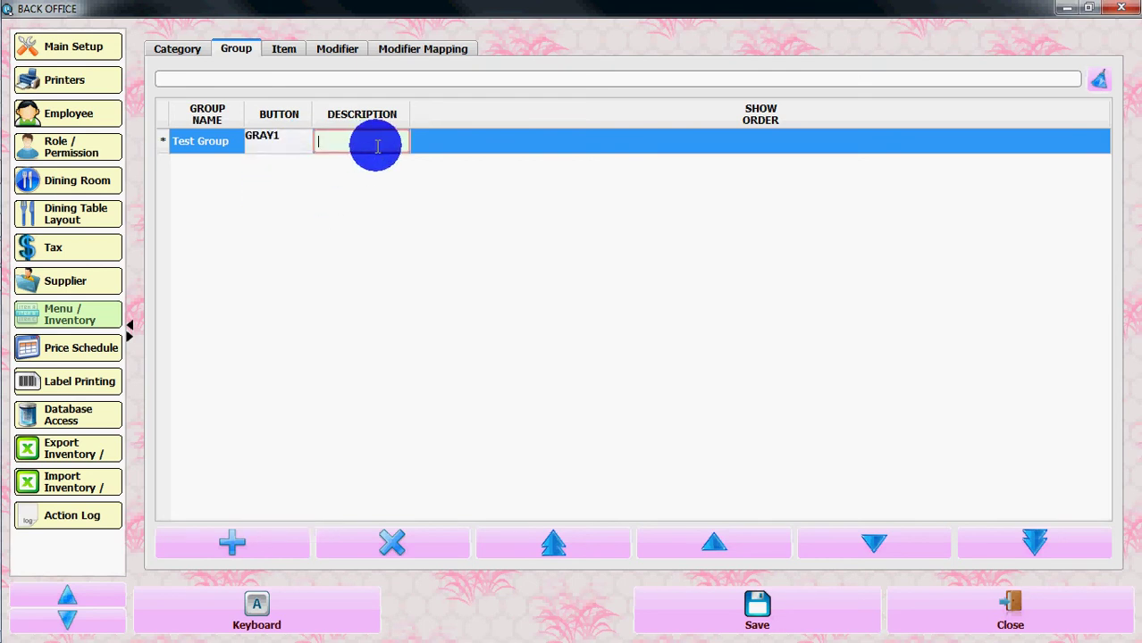
type("D")
type("est")
type("cr")
type("iption")
left_click(441, 146)
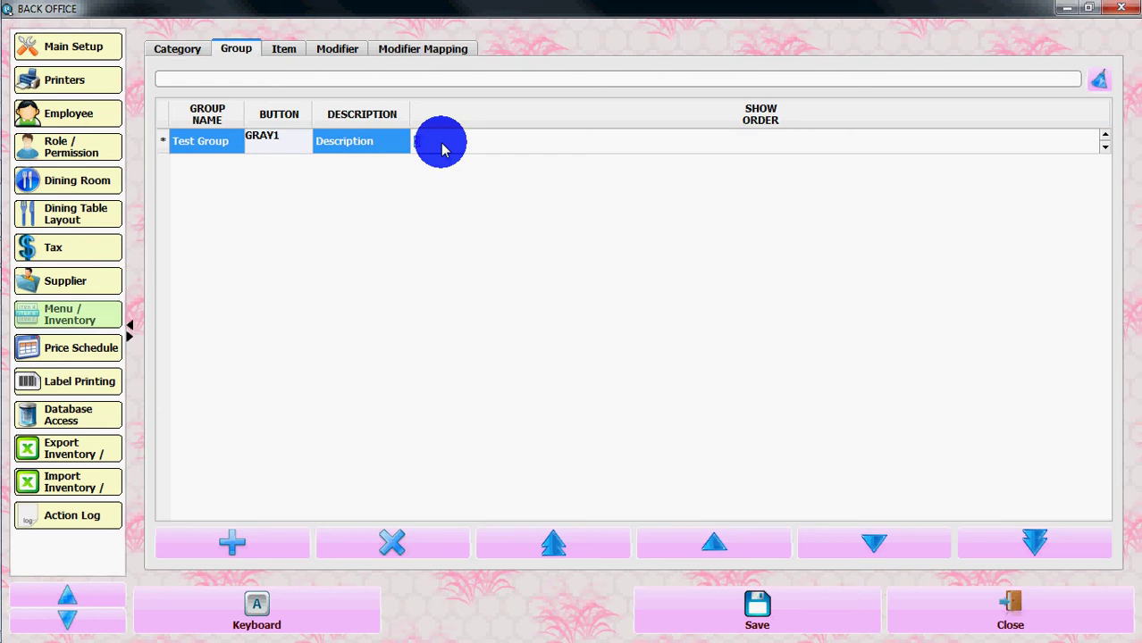
type("1")
left_click(395, 288)
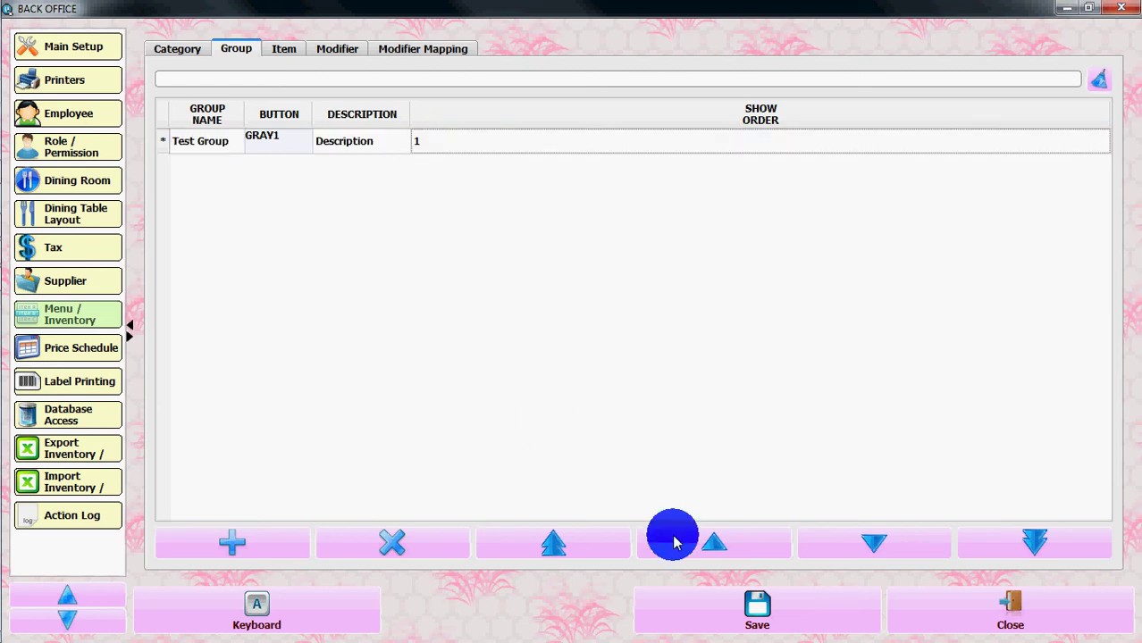
left_click(710, 615)
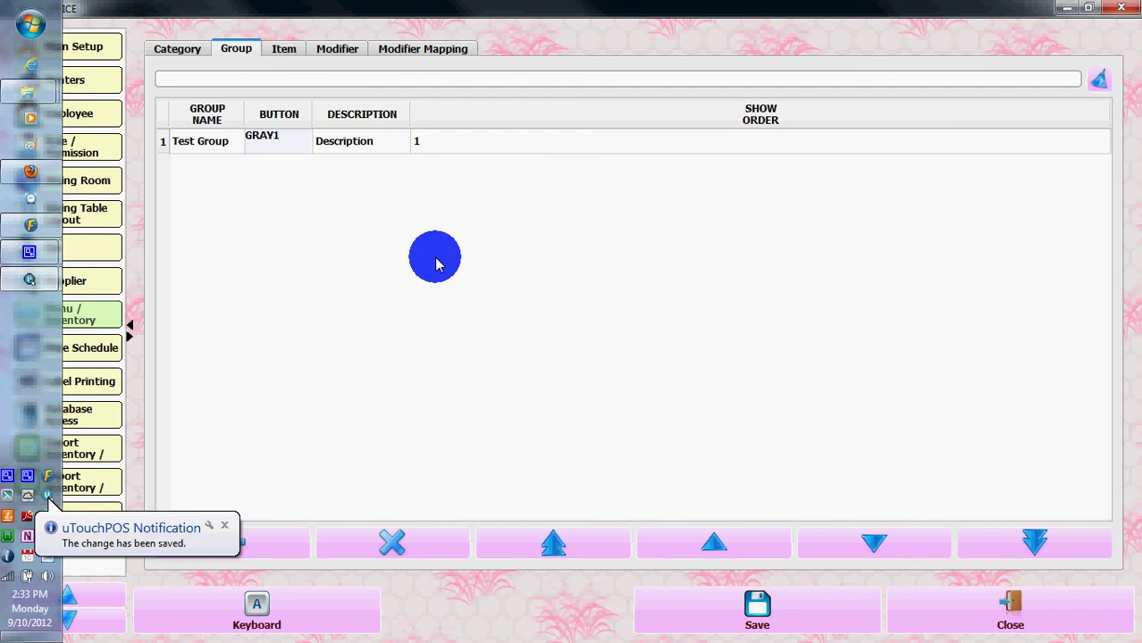
Step: Check the Category and Group lists, then add a new blank row in the Item list
left_click(171, 47)
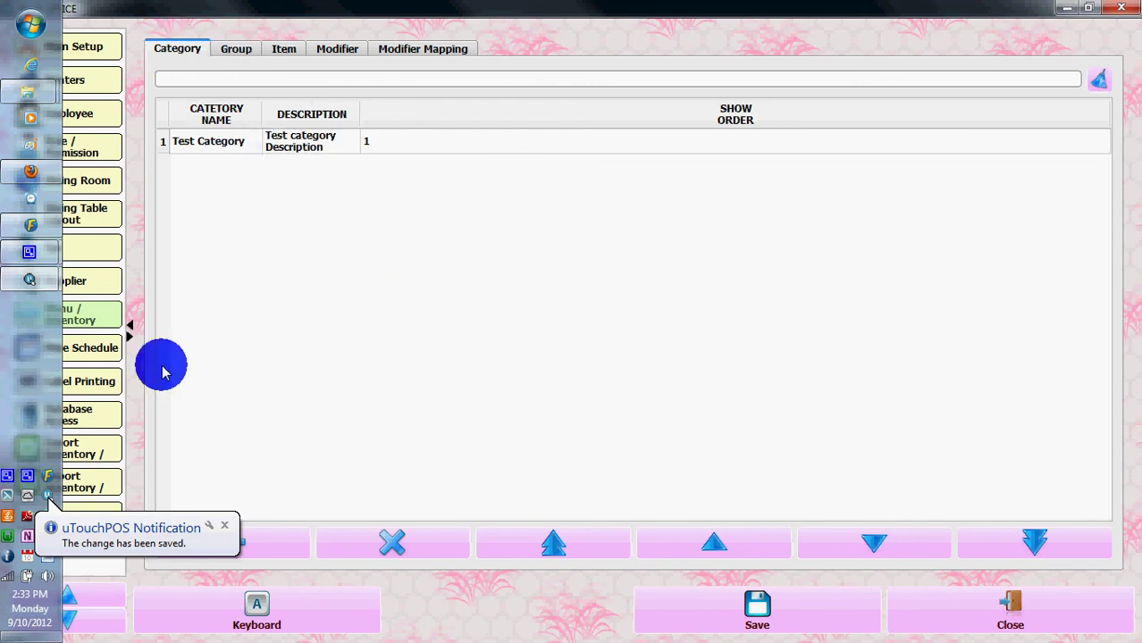
left_click(236, 47)
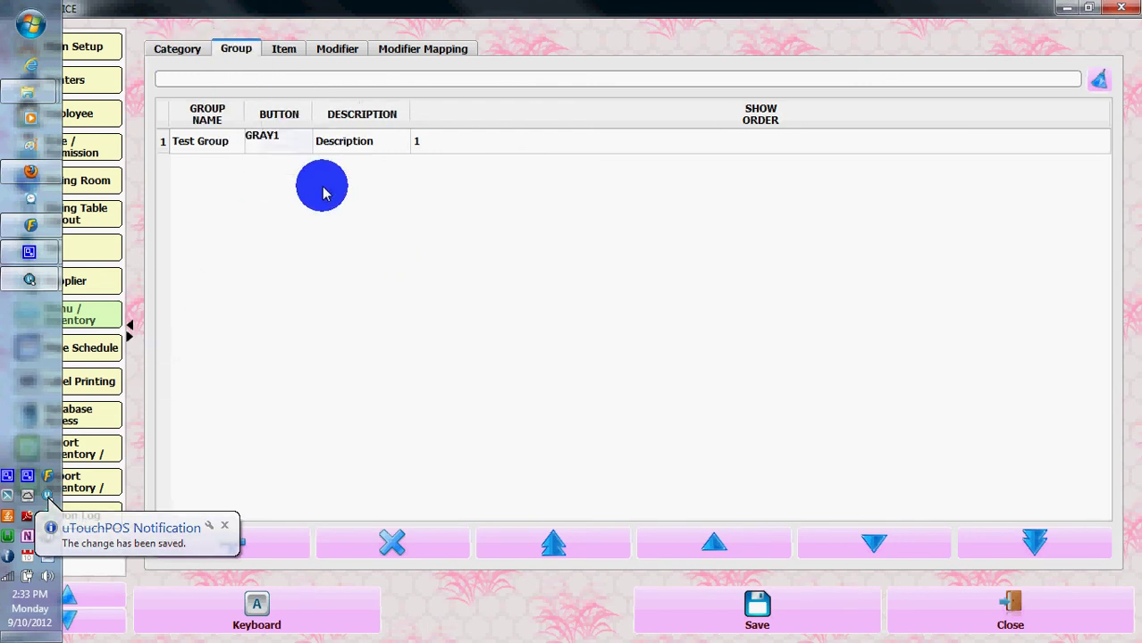
left_click(282, 50)
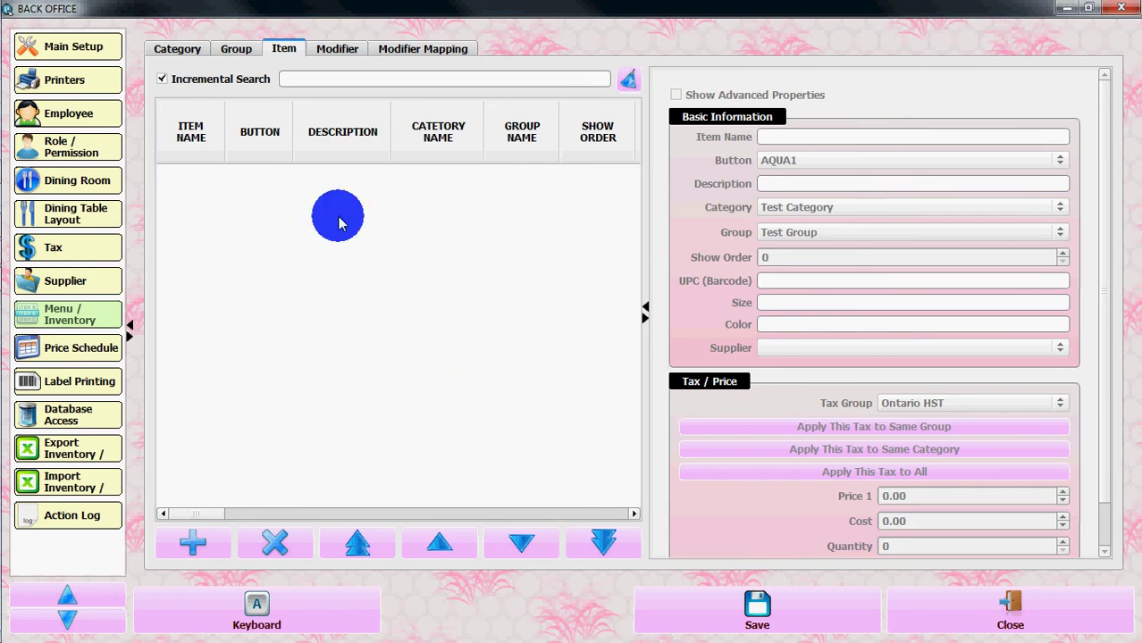
left_click(188, 541)
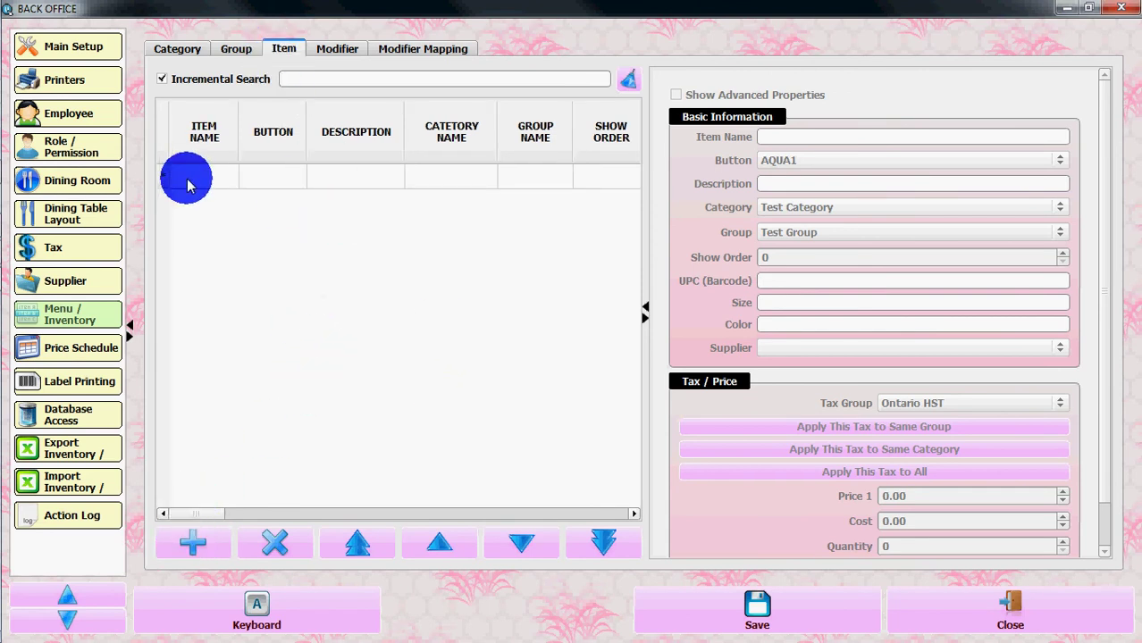
left_click(188, 182)
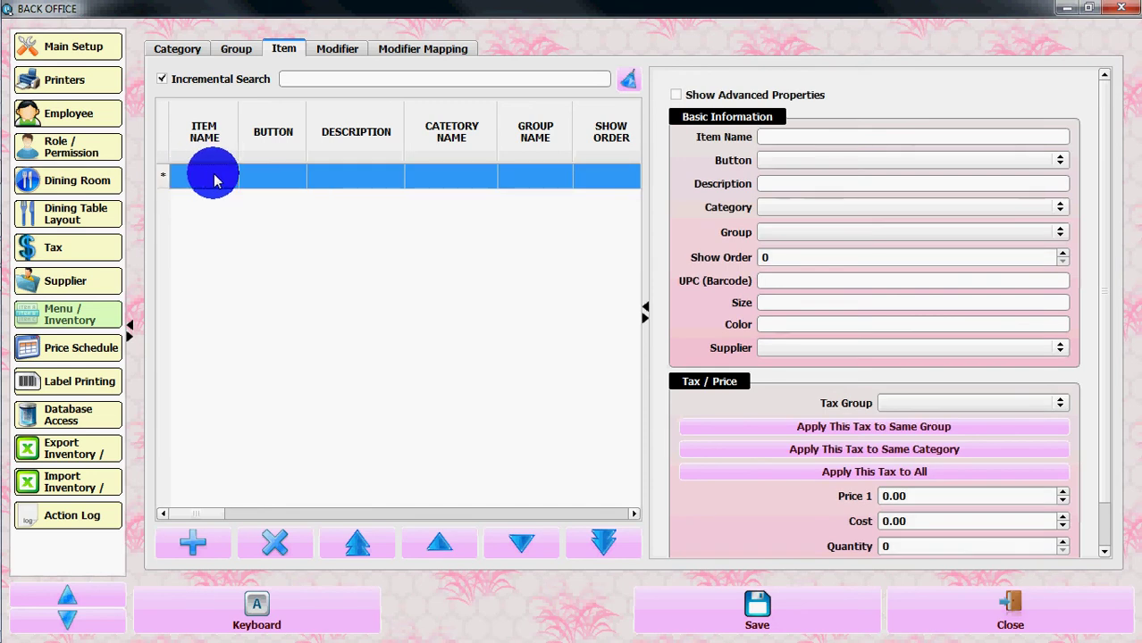
Step: Name the new item 'Test Item 1' with ORANGE2 button colour and description 'Test Item Description'
left_click(804, 137)
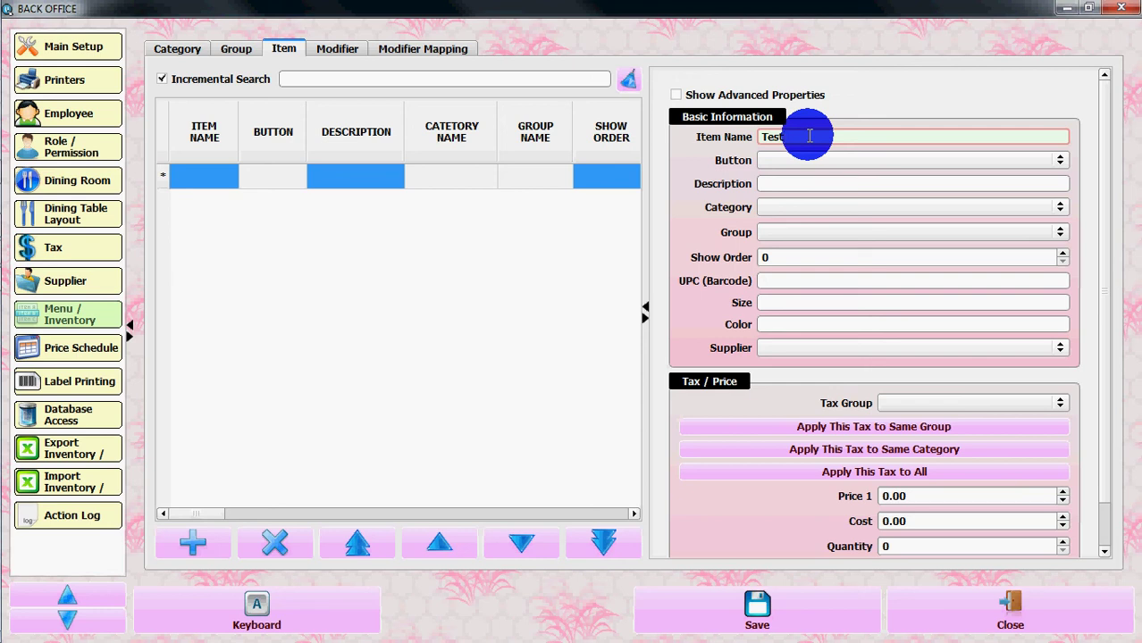
type("tem 1")
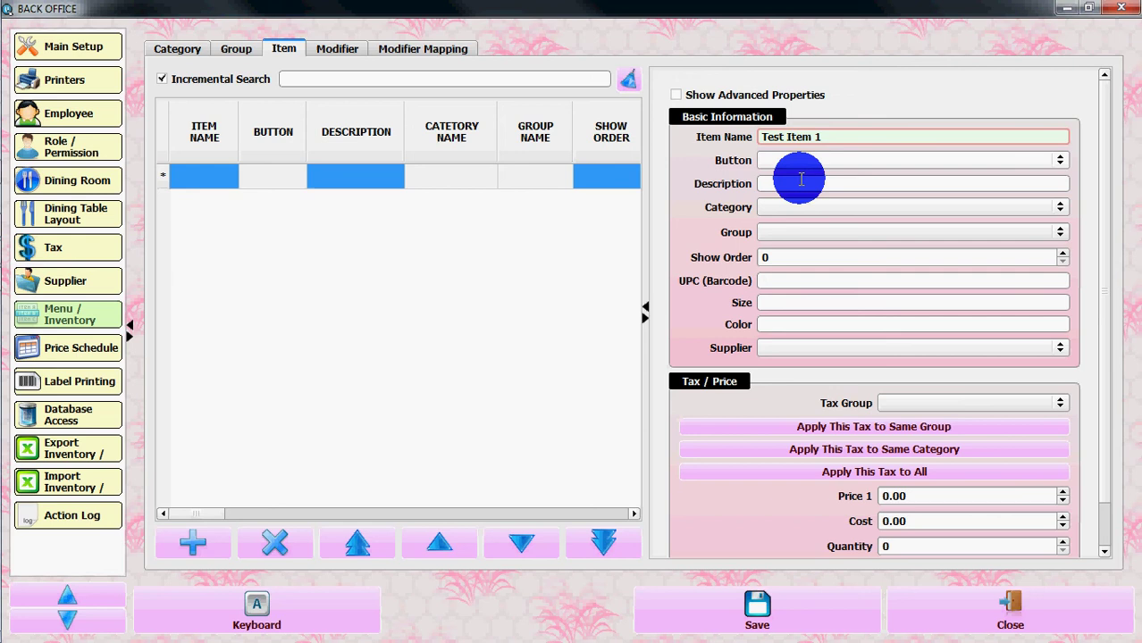
left_click(800, 163)
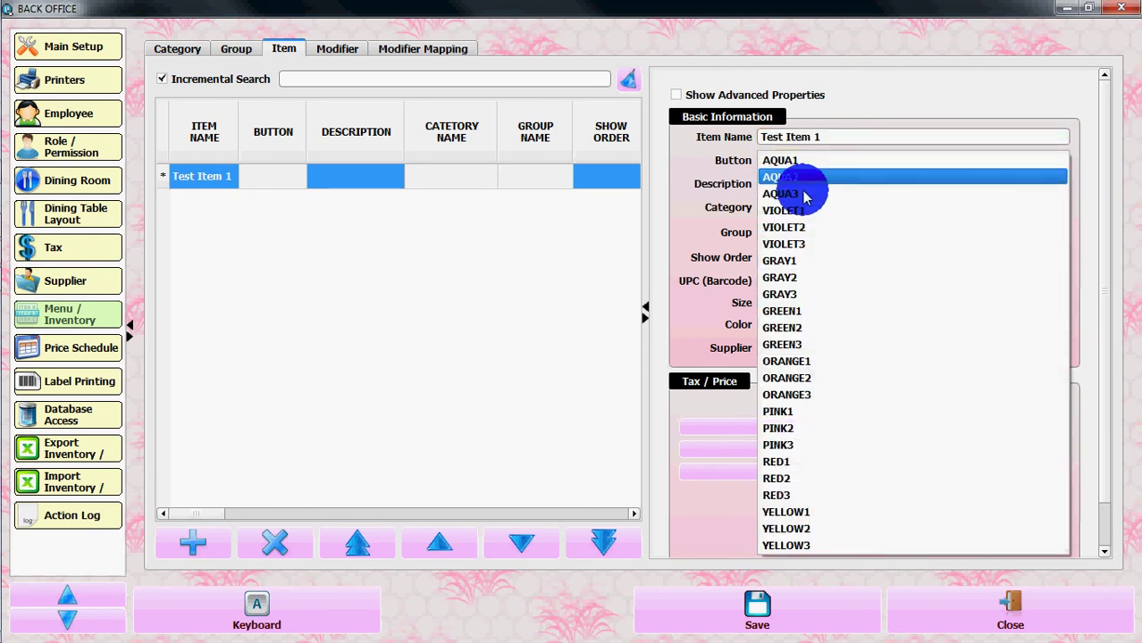
left_click(797, 383)
left_click(796, 184)
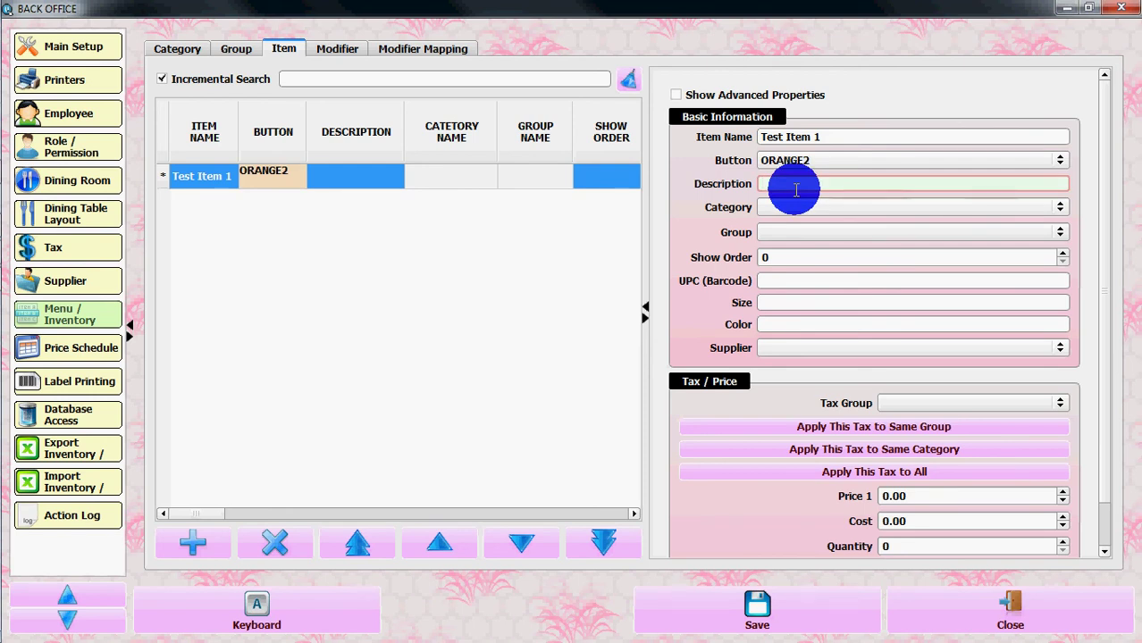
type("Test Item Descr")
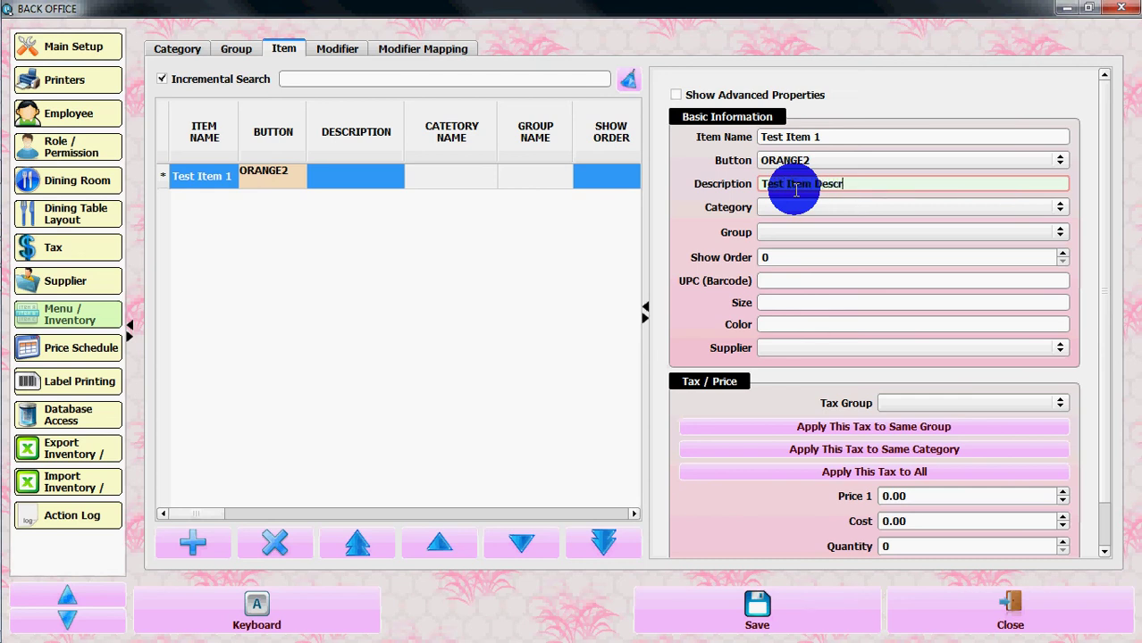
type("iption")
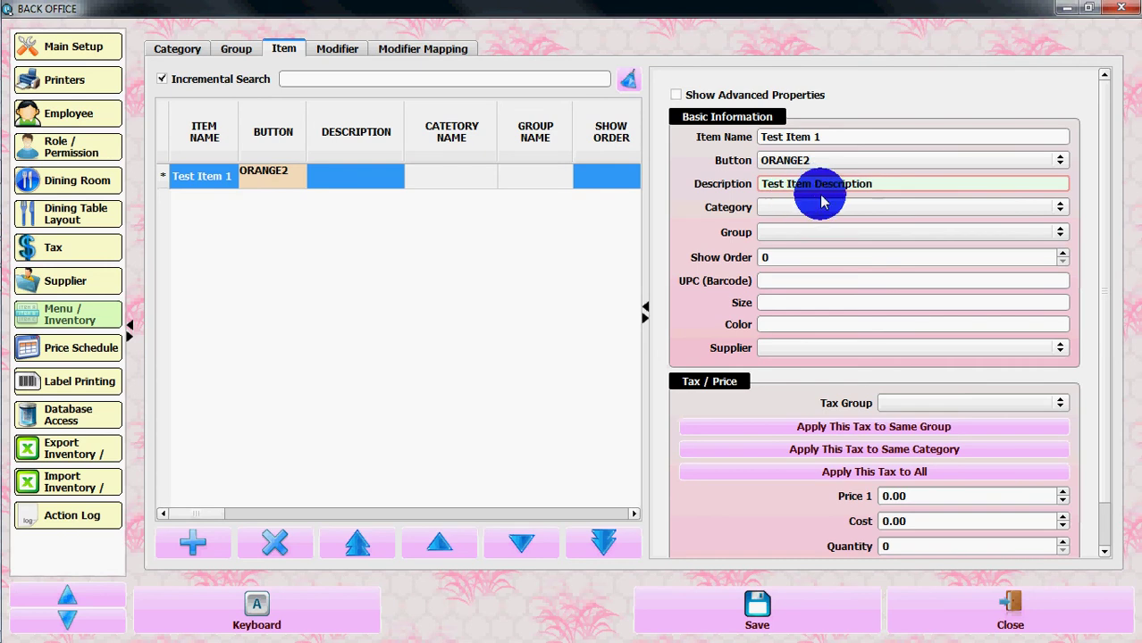
Step: Assign the item to Test Category and Test Group
left_click(812, 216)
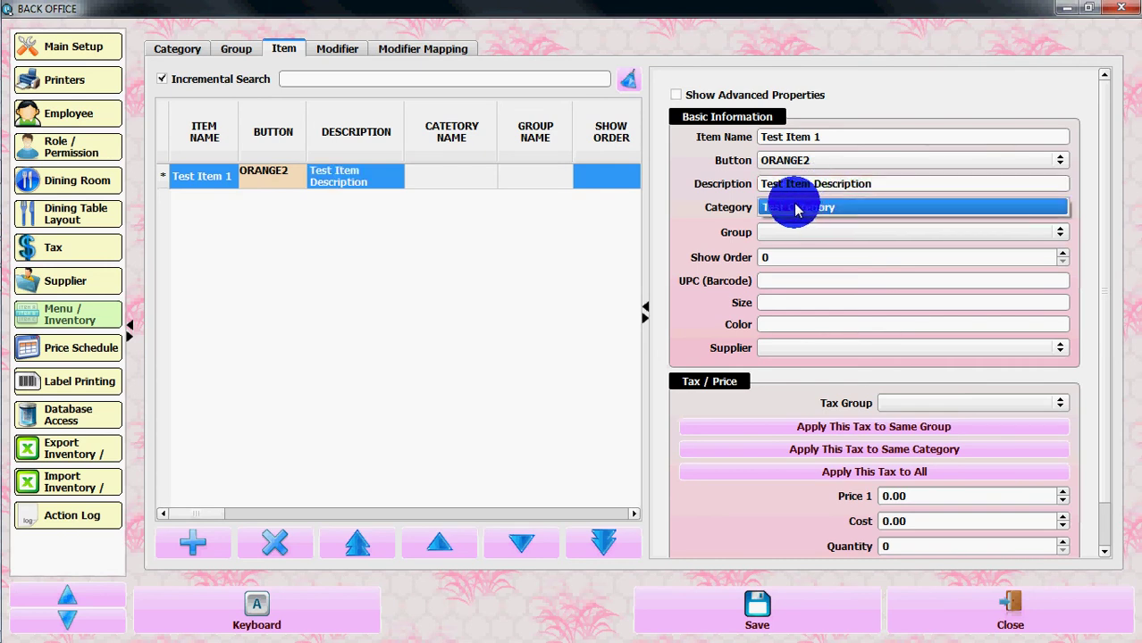
left_click(797, 208)
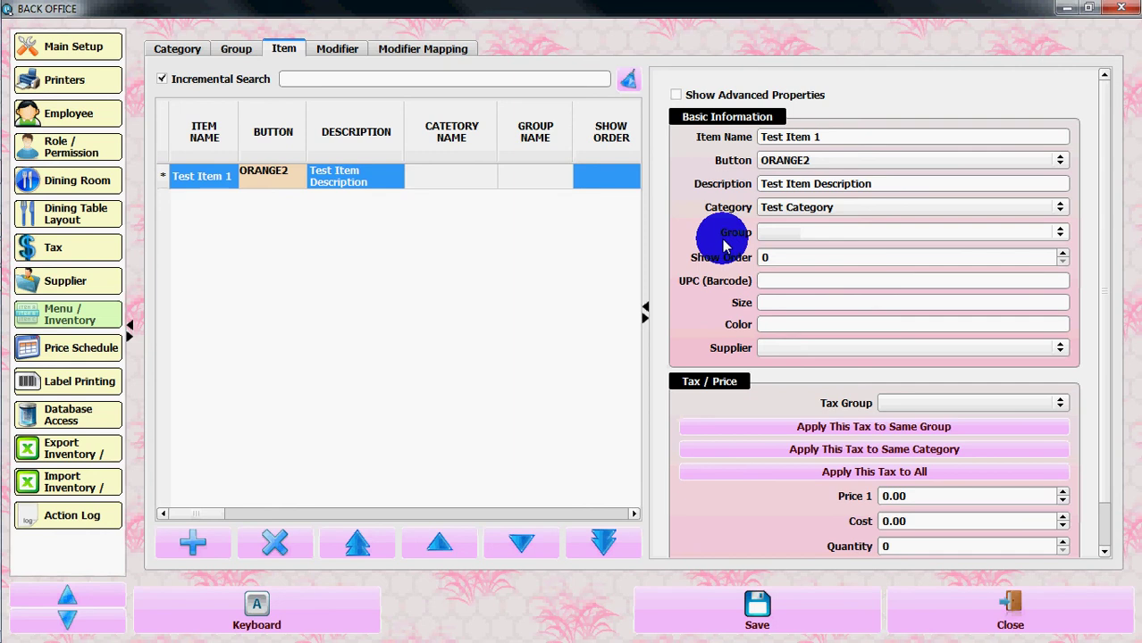
left_click(1060, 234)
left_click(879, 235)
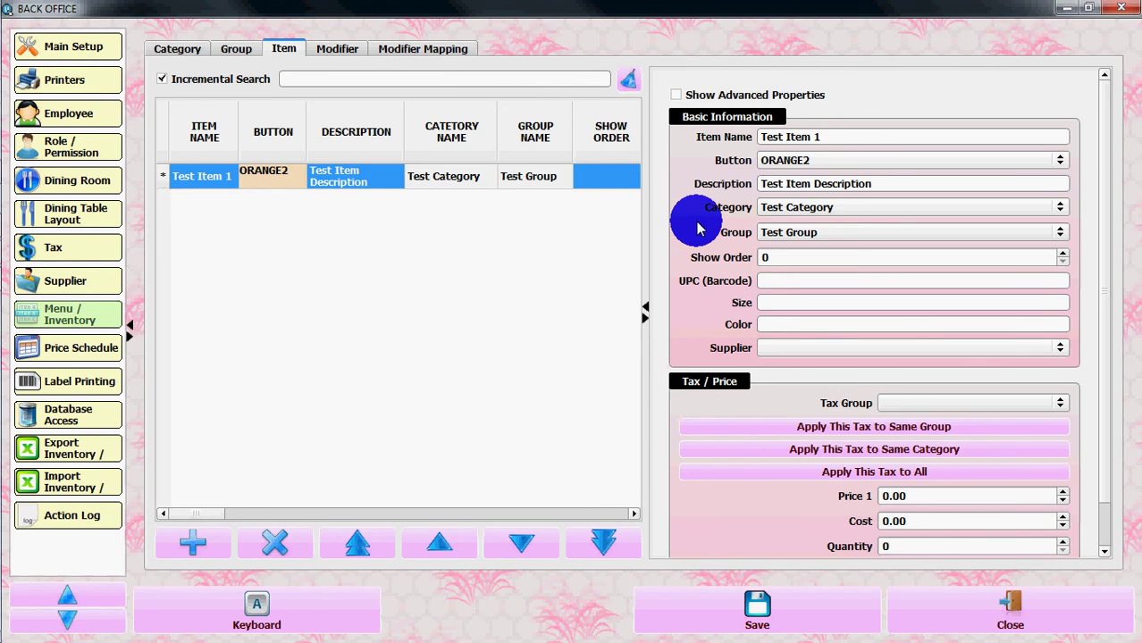
Step: Set the item's show order to 1 and UPC barcode to 123
left_click(782, 261)
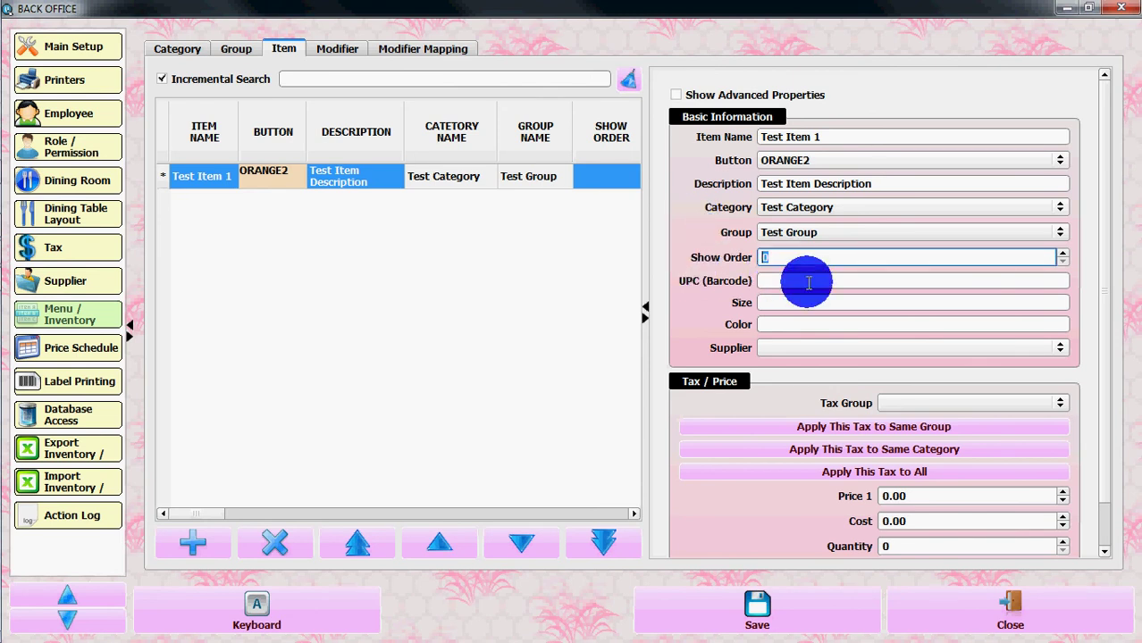
type("1")
left_click(765, 282)
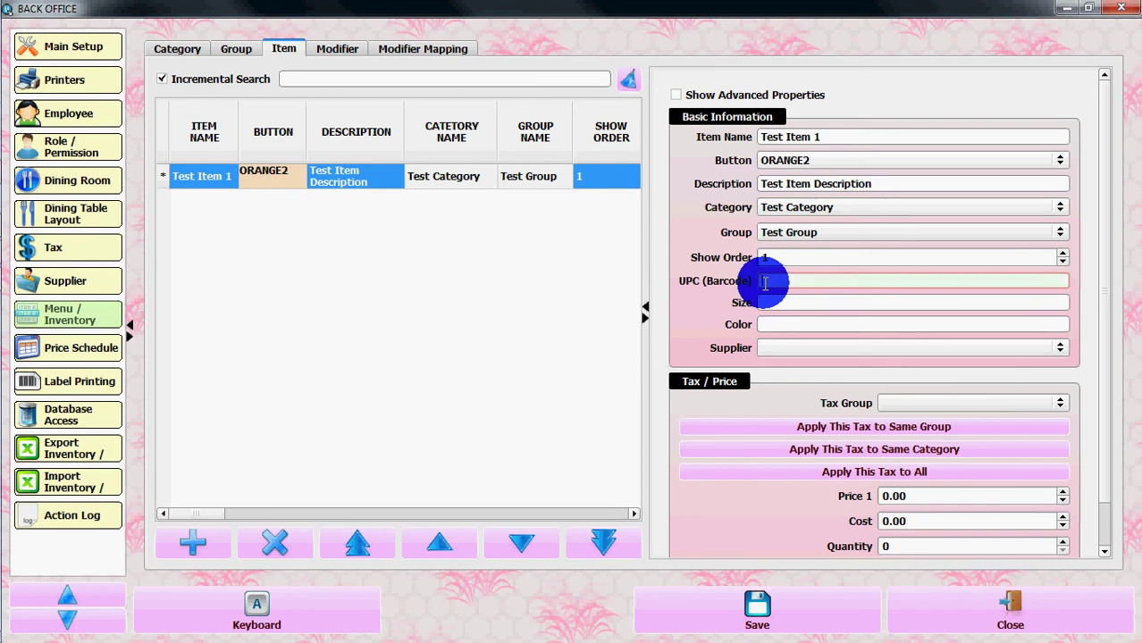
type("123")
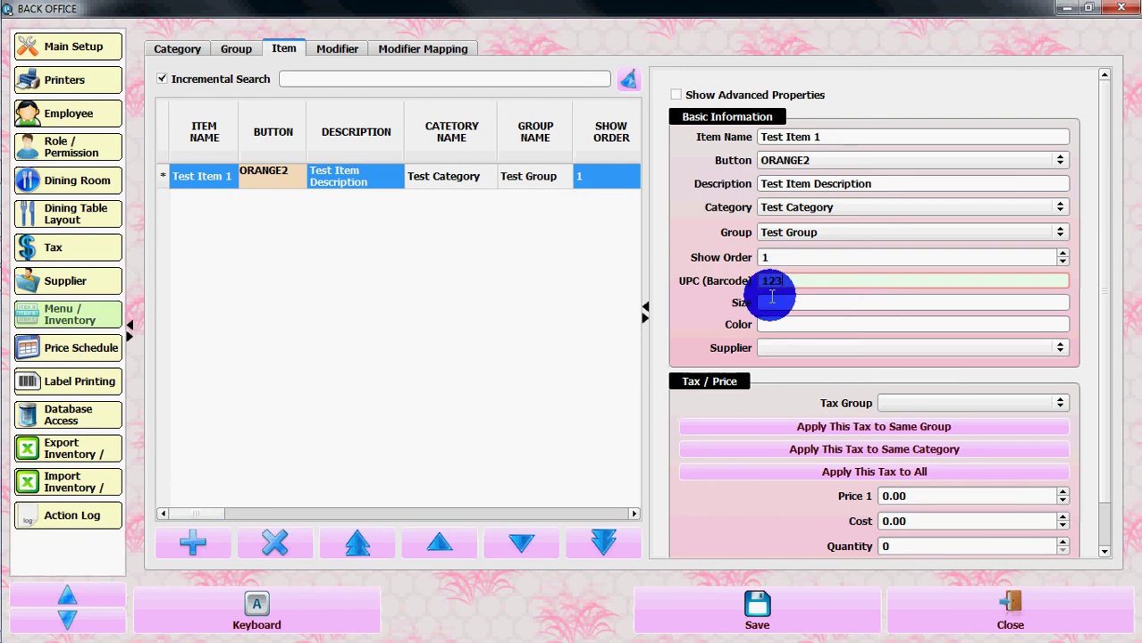
left_click(770, 300)
left_click(792, 323)
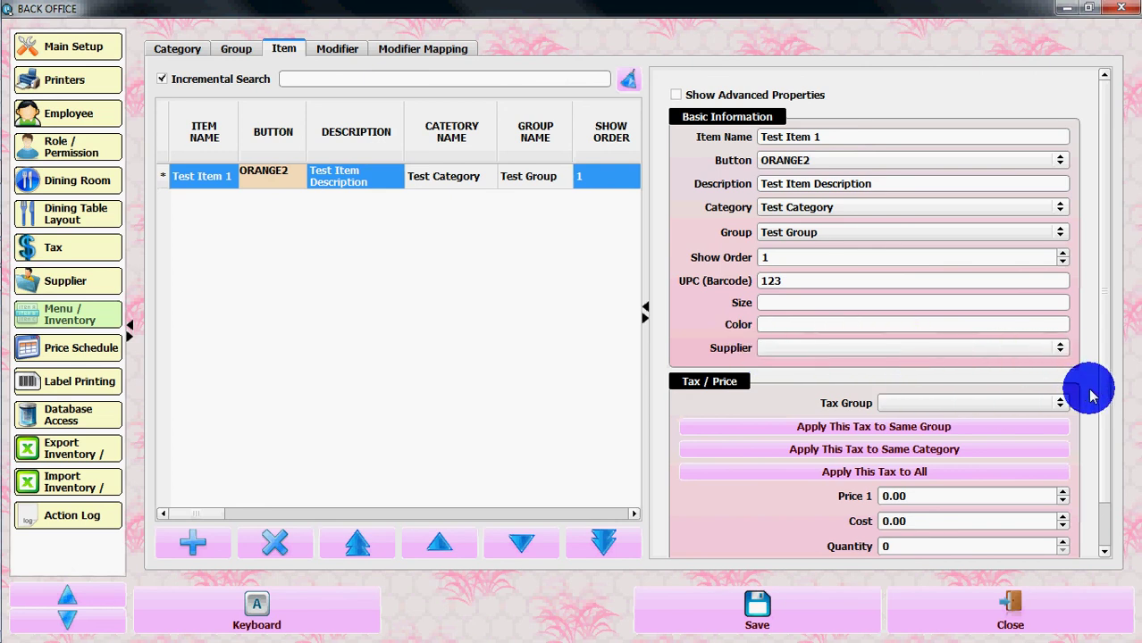
Step: Set the item's tax group to USTAX
scroll(1090, 386, "down", 1)
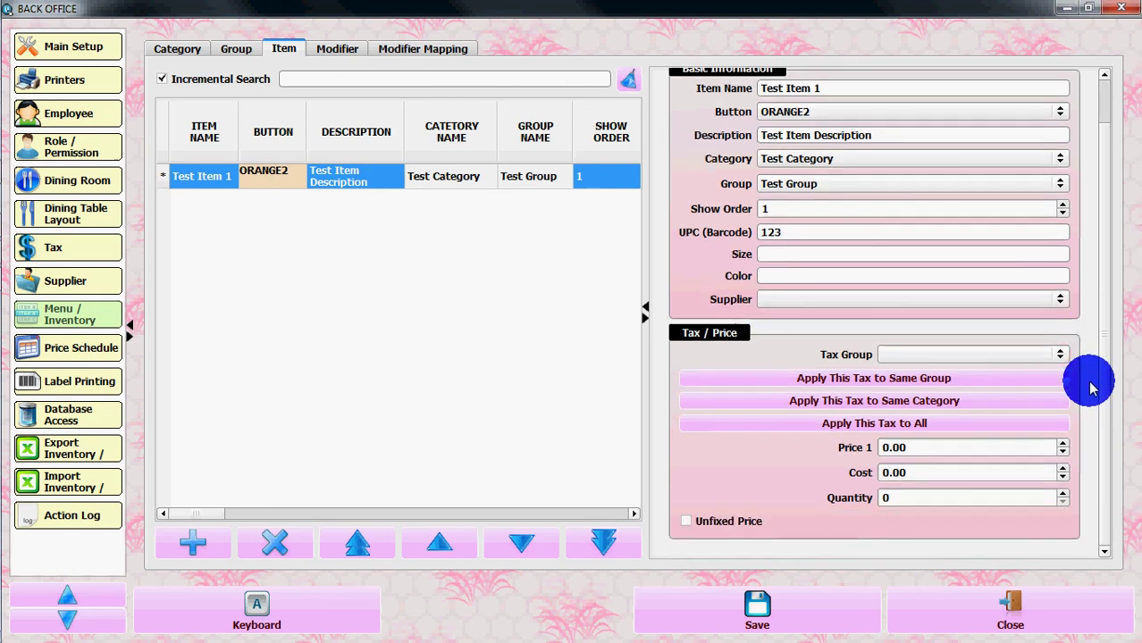
left_click(994, 356)
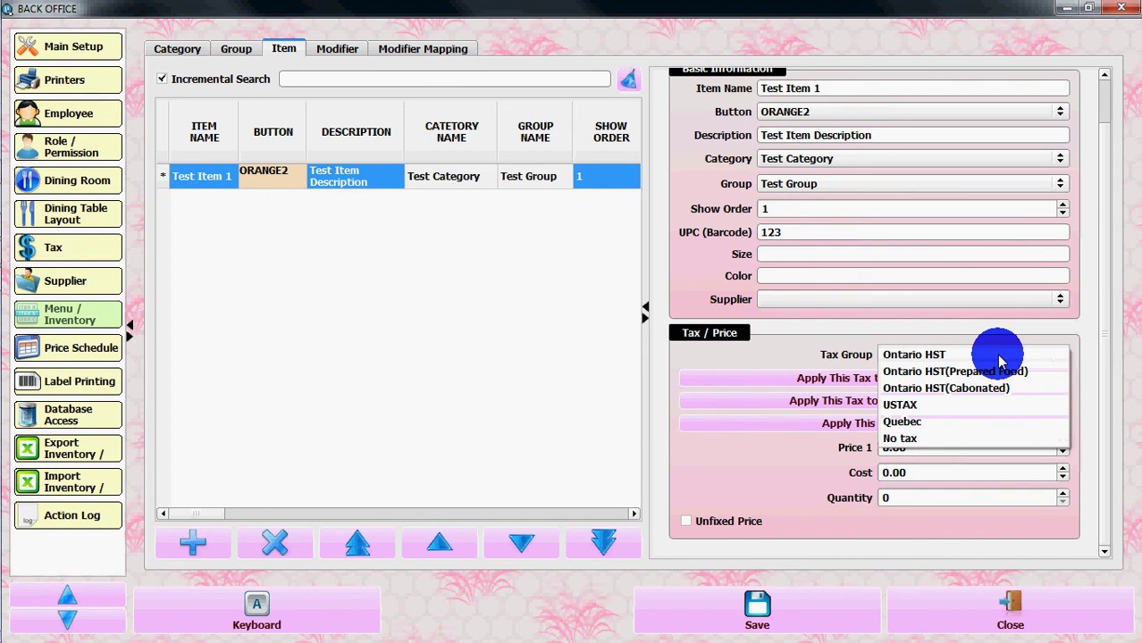
left_click(896, 406)
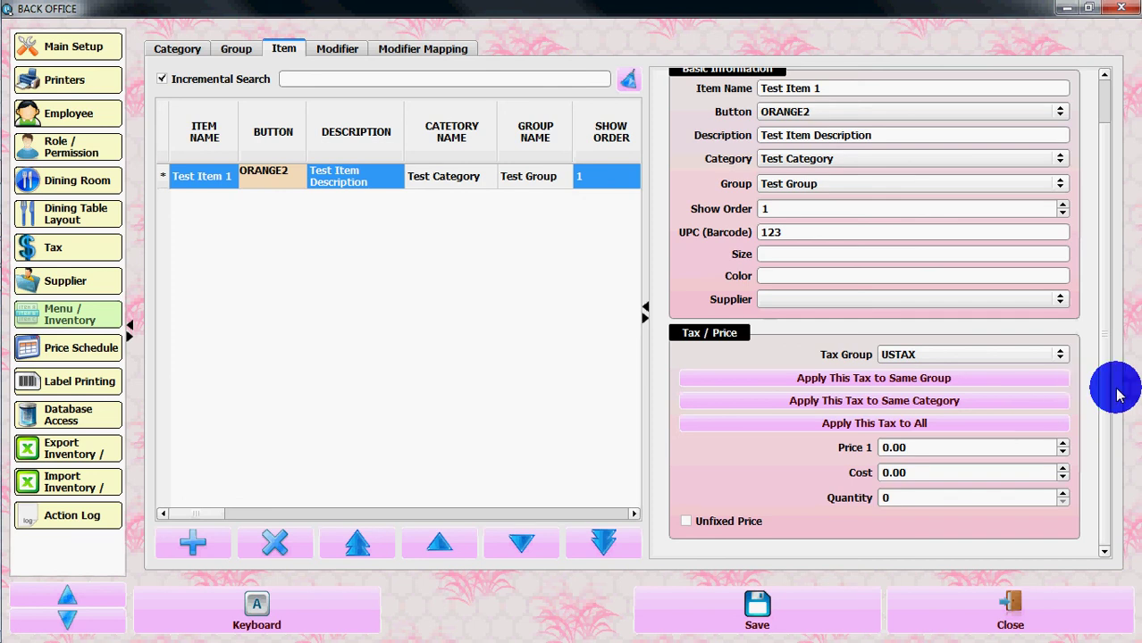
Step: Enter price 1.00, cost 0.80 and quantity 12 for the item
left_click(907, 447)
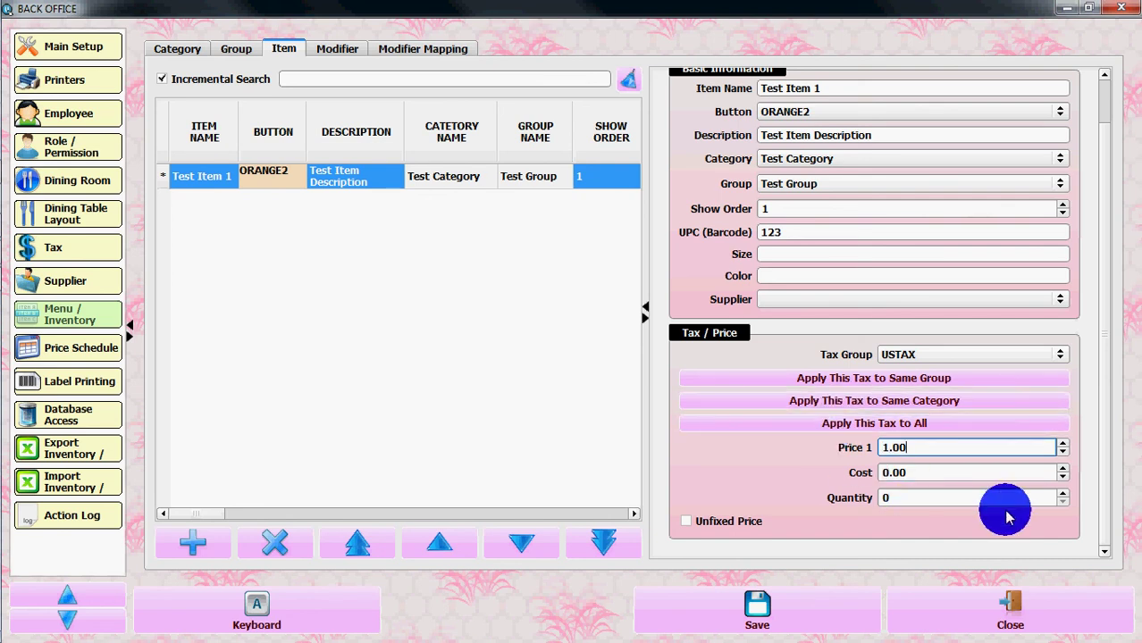
left_click(942, 470)
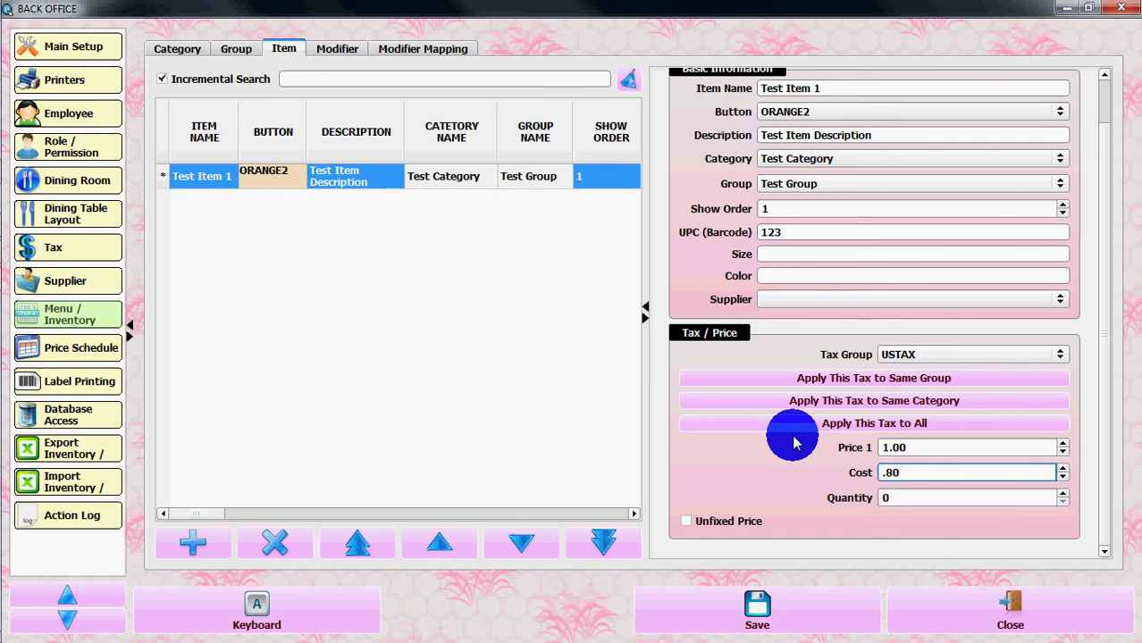
left_click(911, 498)
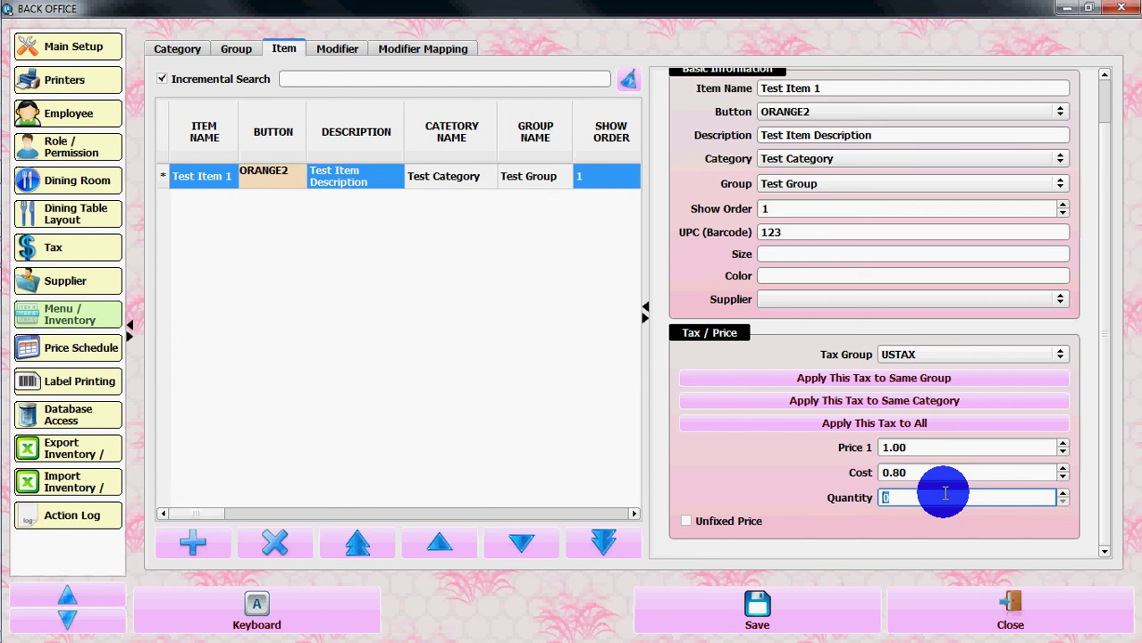
left_click(773, 478)
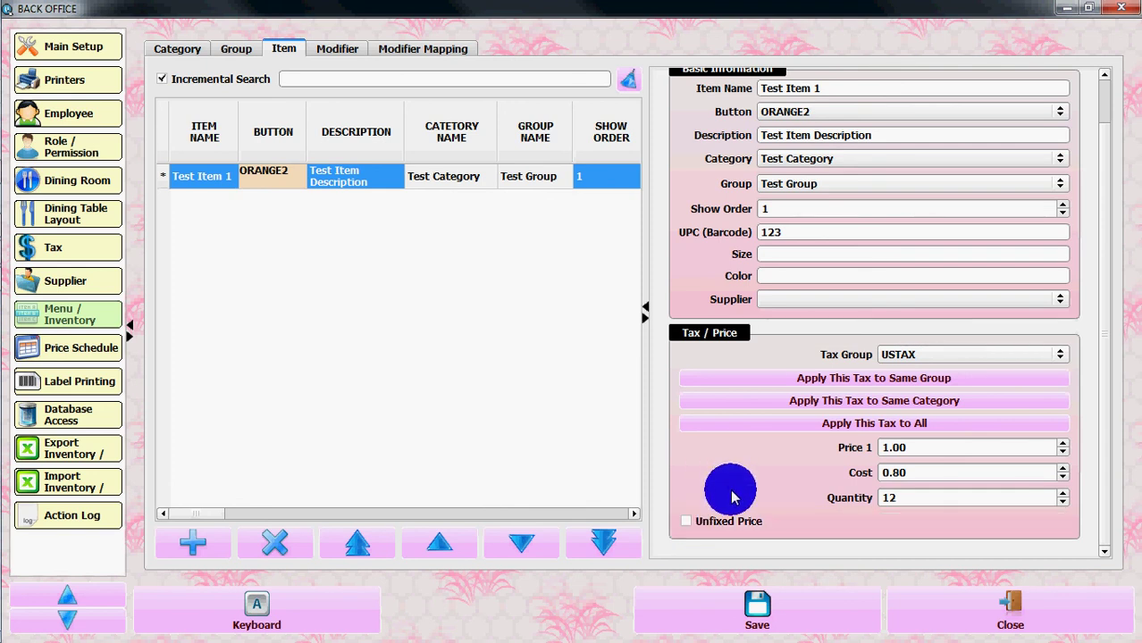
scroll(731, 496, "up", 2)
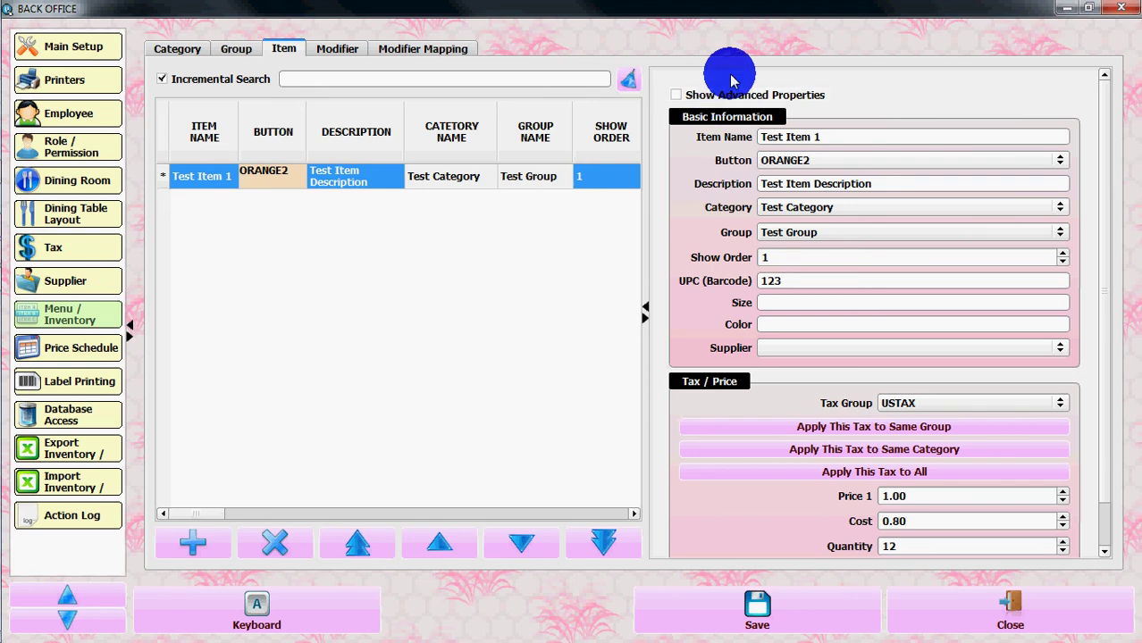
Step: Turn on Show Advanced Properties and review the price-level, printer and sales-by-weight sections
left_click(672, 94)
scroll(849, 240, "down", 8)
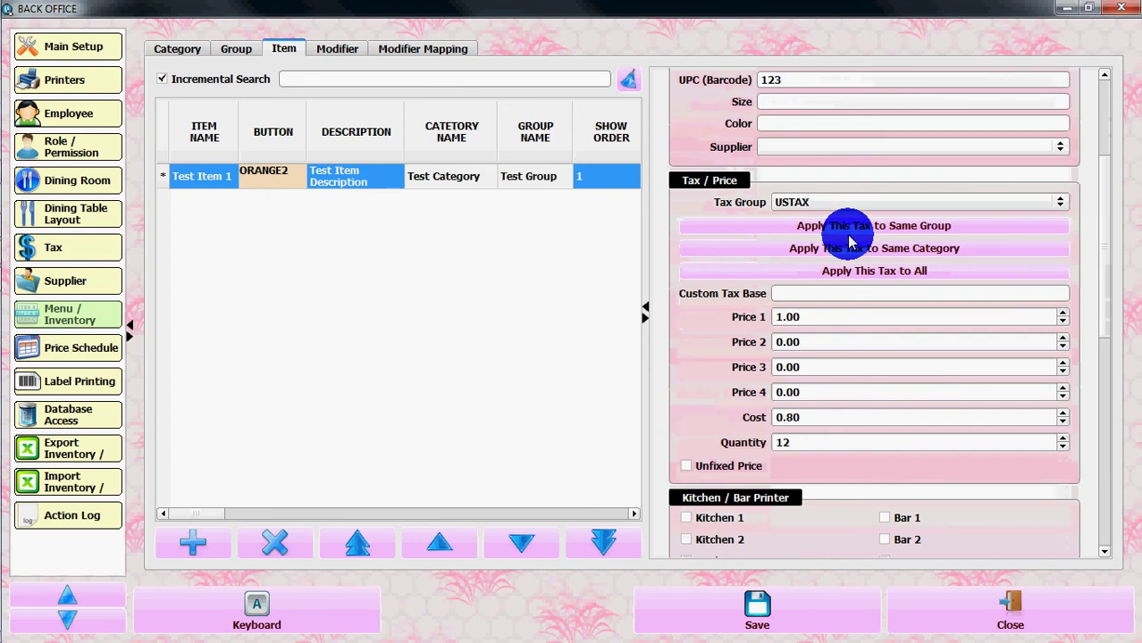
scroll(852, 240, "down", 2)
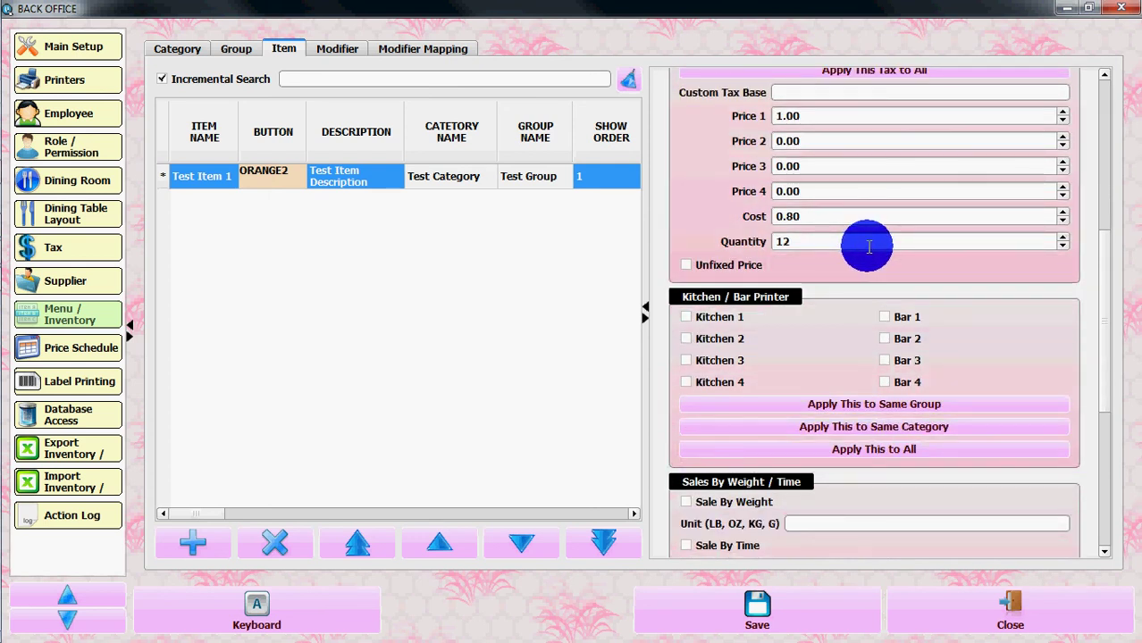
scroll(943, 265, "down", 2)
scroll(983, 270, "down", 2)
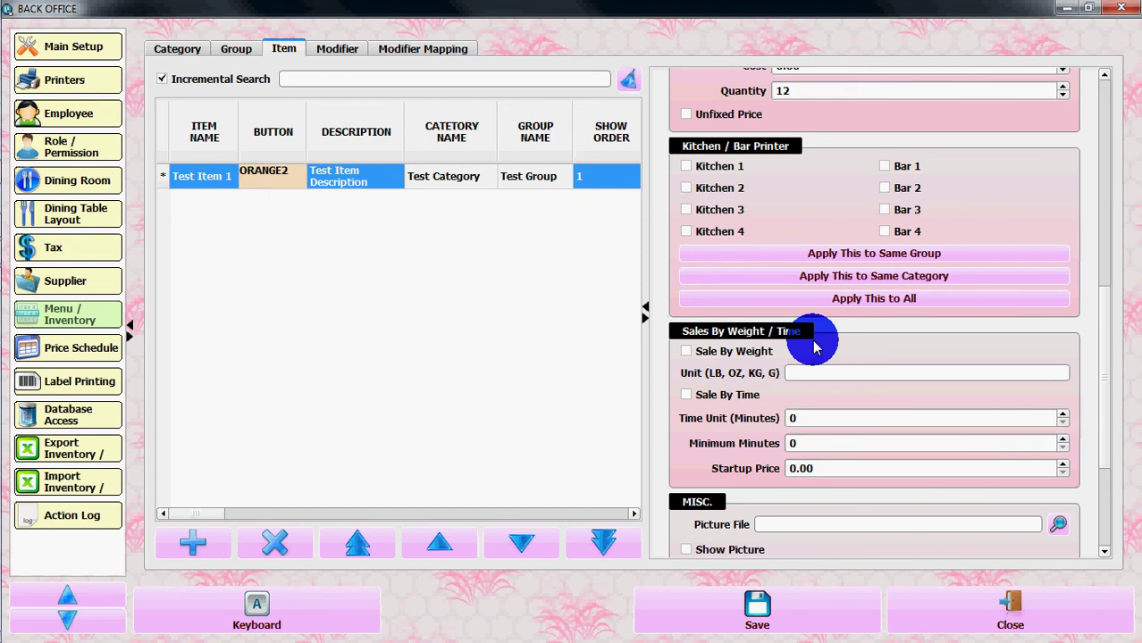
scroll(813, 344, "down", 3)
scroll(811, 344, "down", 1)
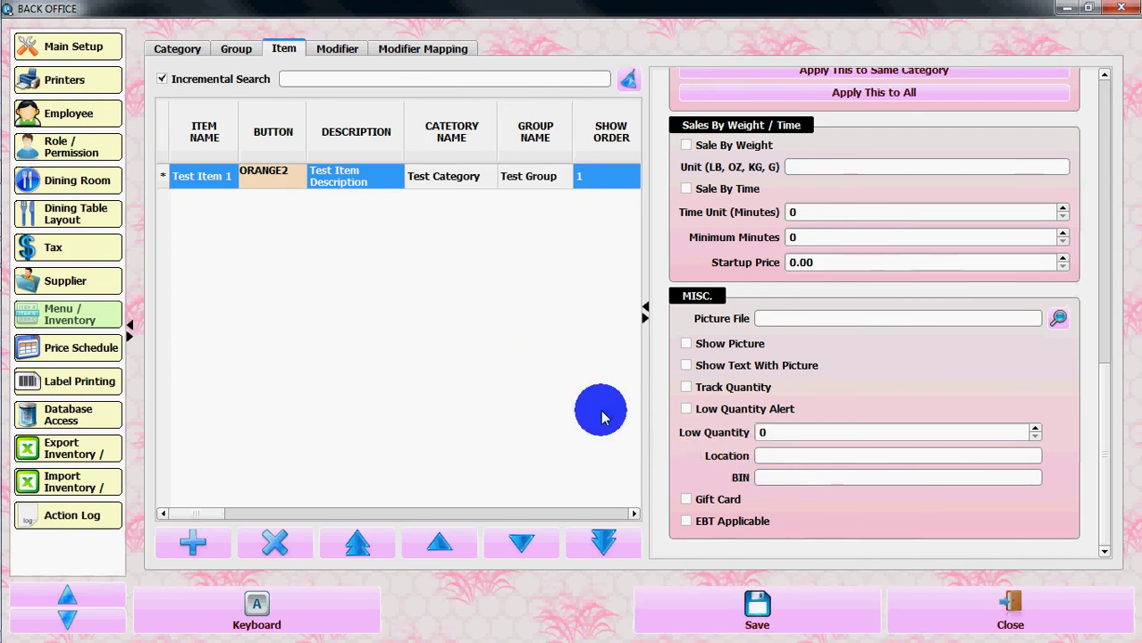
Step: Save Test Item 1, dismiss the saved notice, and close the Back Office
left_click(735, 620)
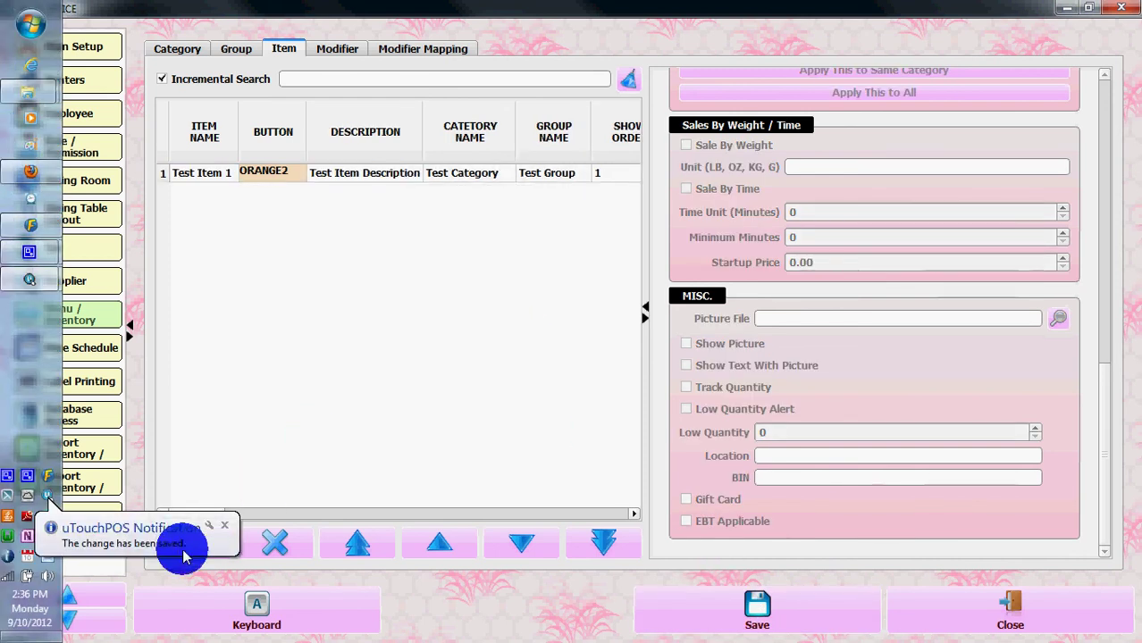
left_click(225, 524)
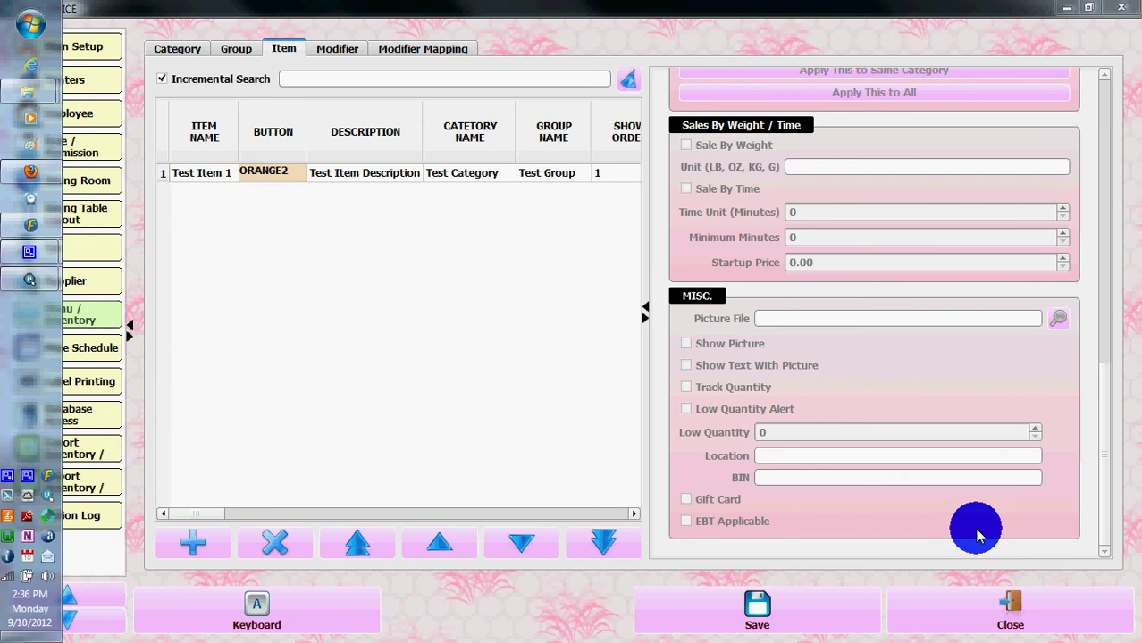
left_click(1008, 615)
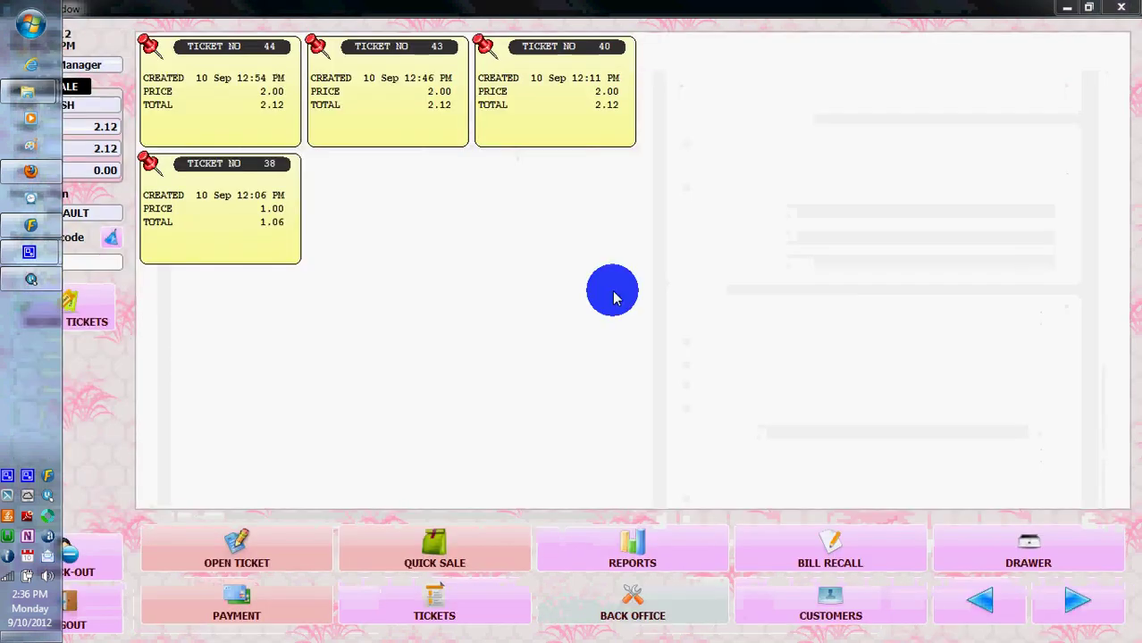
Step: Start a Quick Sale to open take-out ticket 48 showing Test Group's Test Item 1 button
left_click(438, 545)
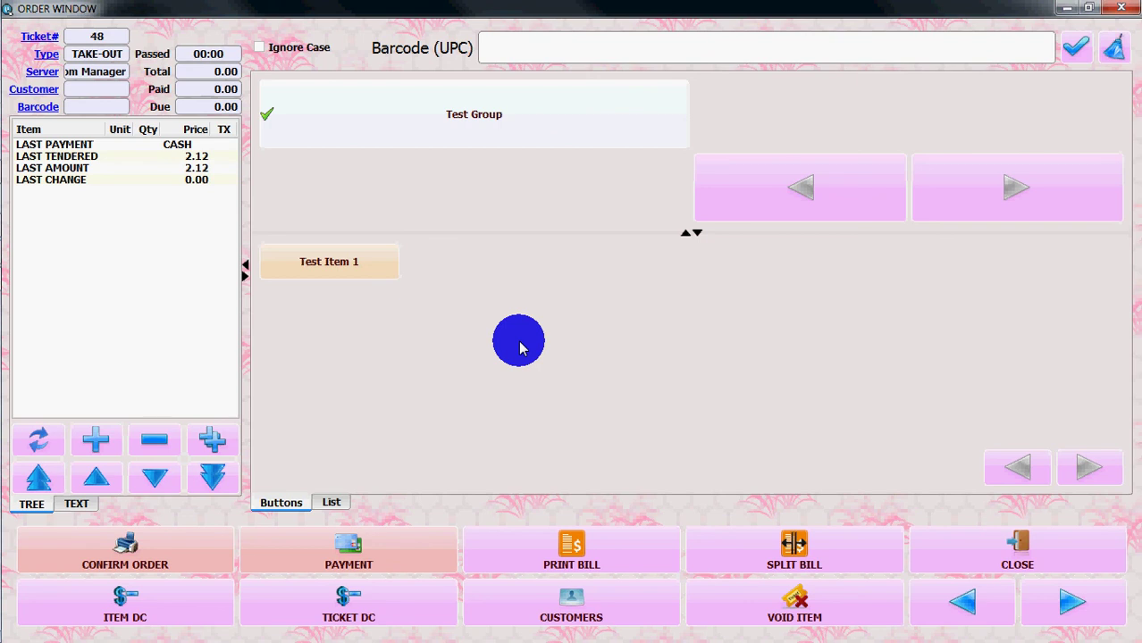